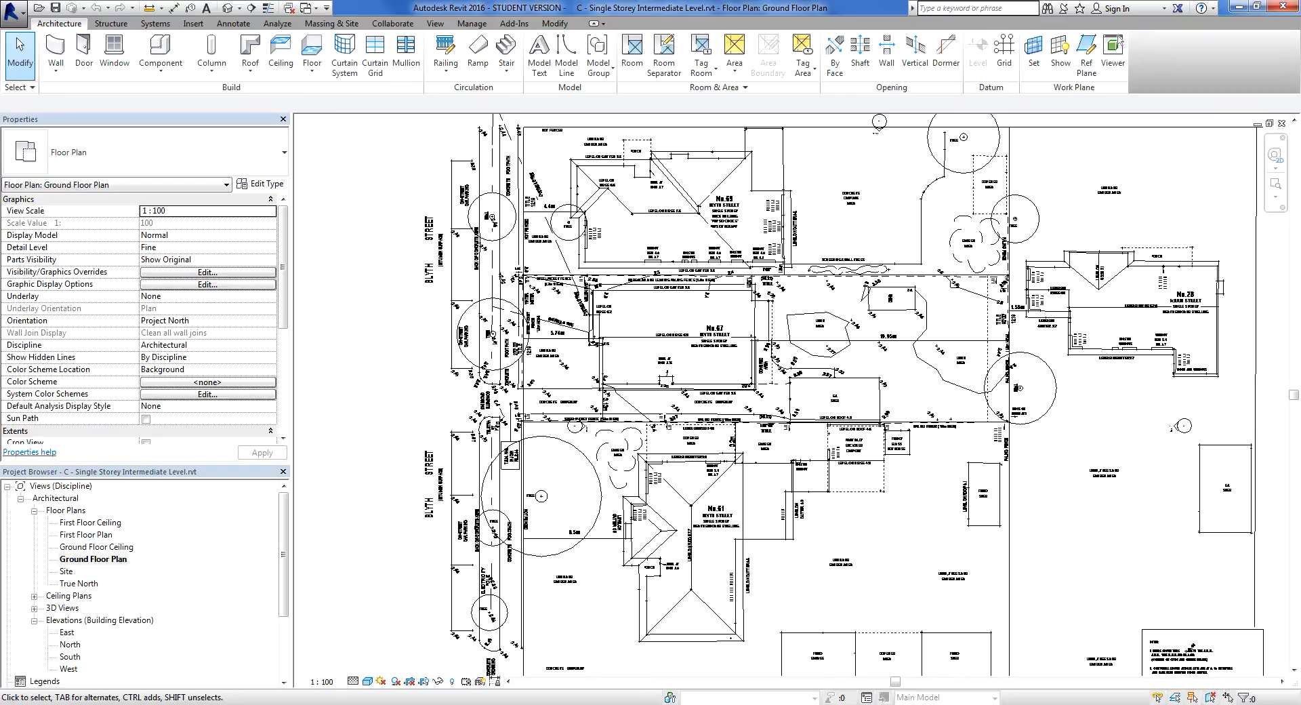
- Switch to the default 3D view and orbit around the slab sitting on the survey drawing
left_click(229, 8)
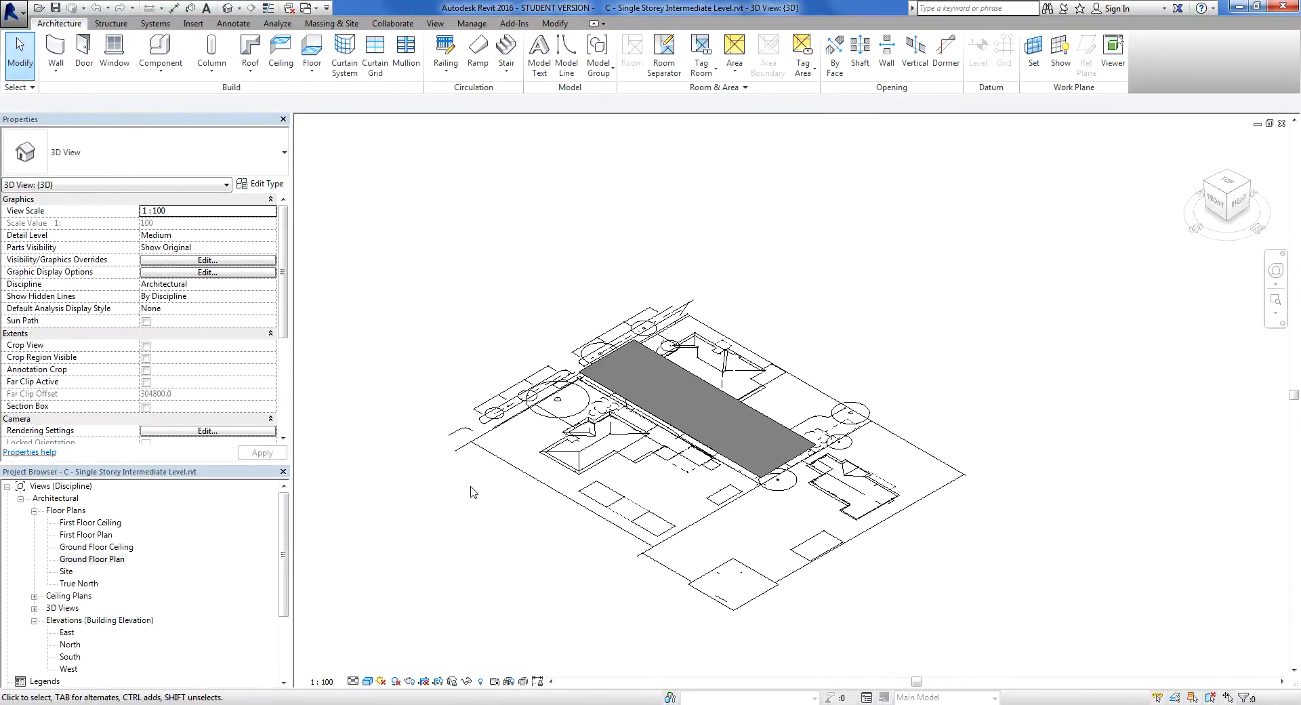
scroll(609, 398, "up", 5)
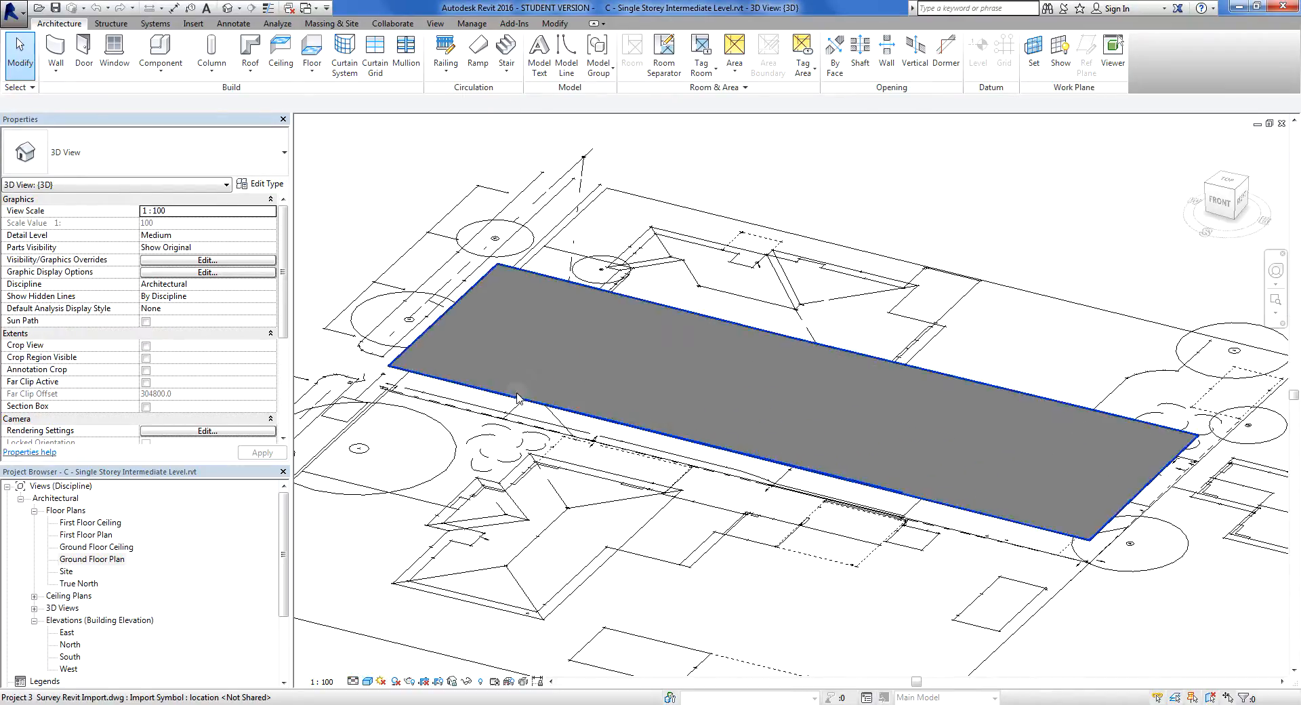
scroll(517, 399, "down", 2)
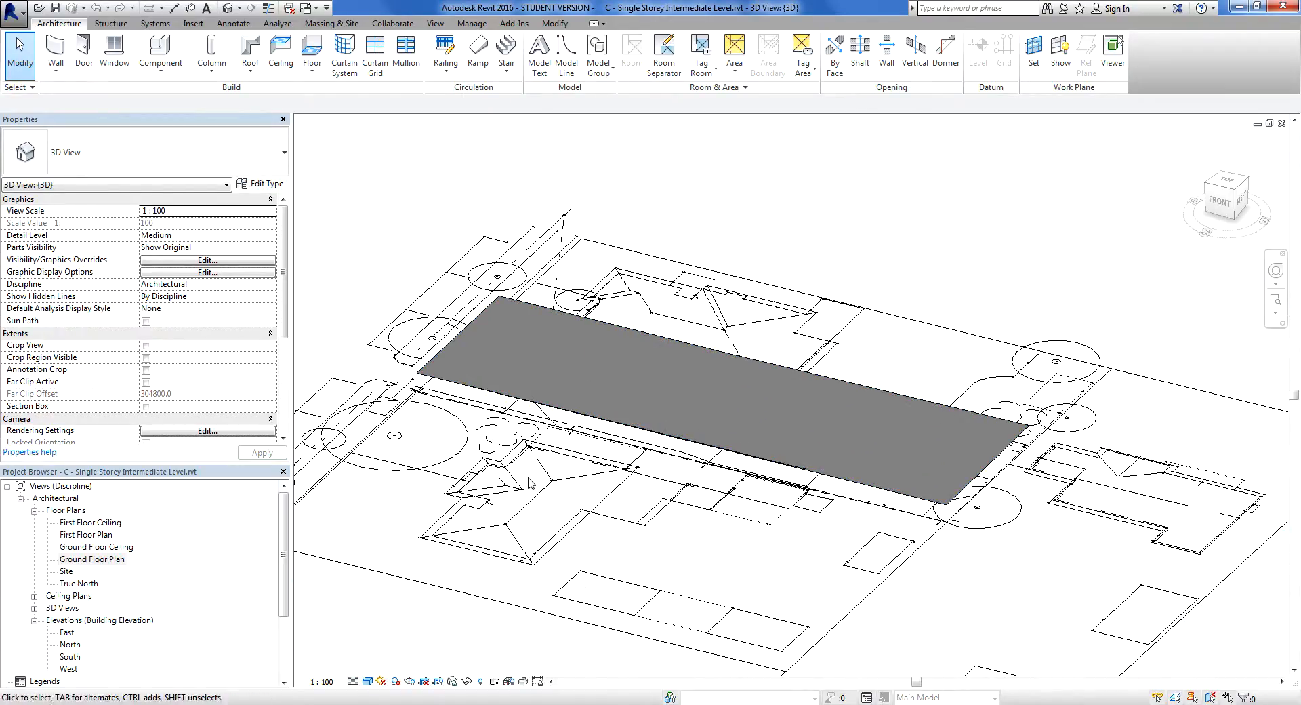
scroll(495, 481, "down", 2)
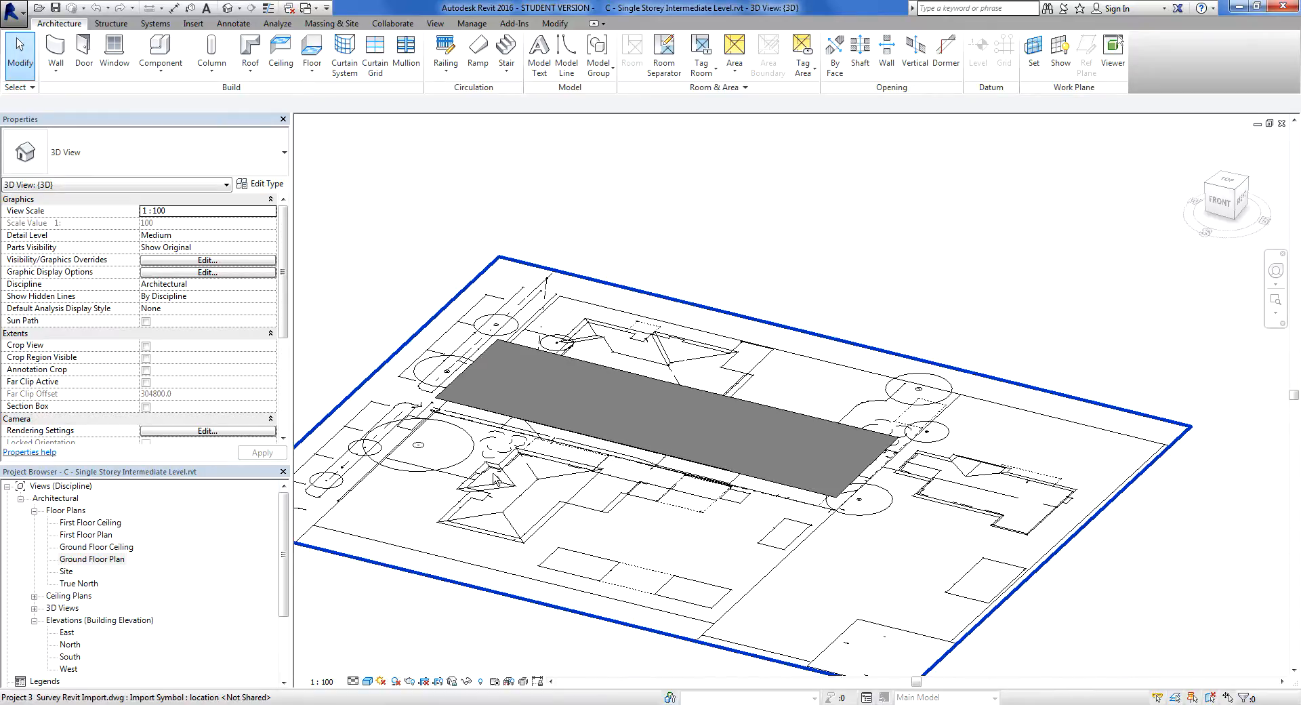
middle_click_drag(495, 481, 641, 464, "shift")
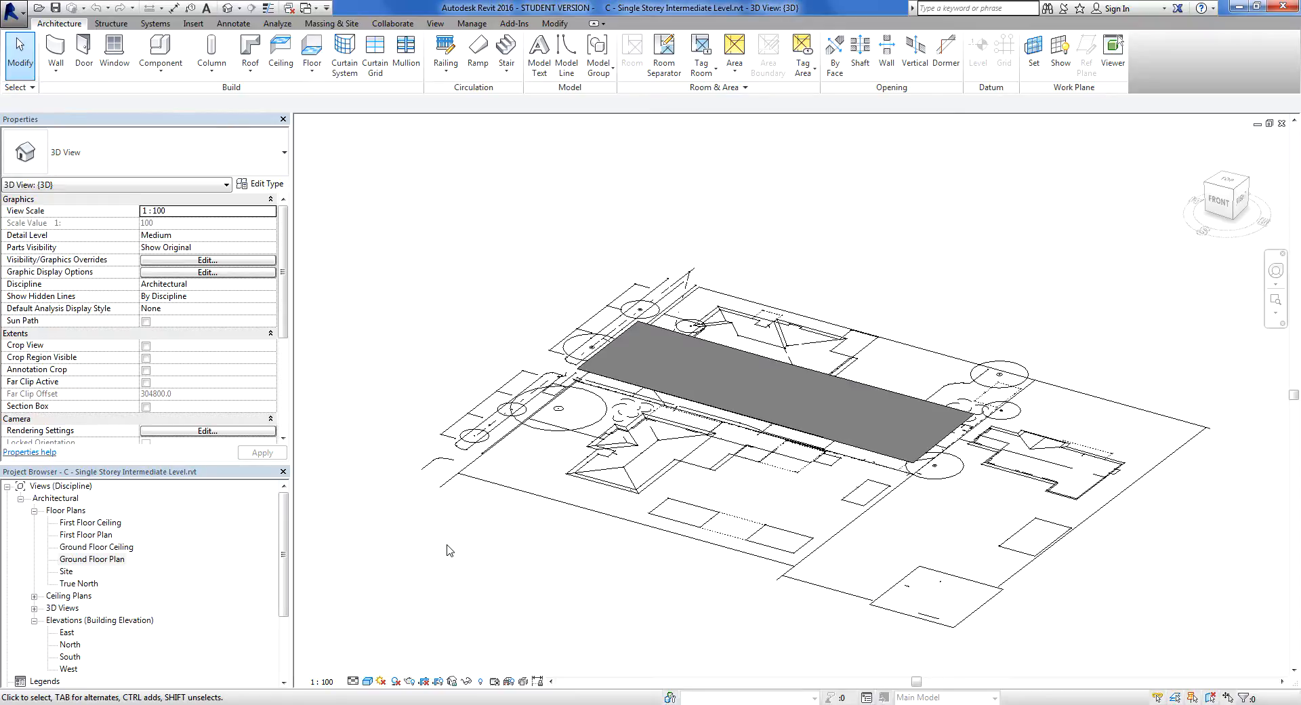
- Reopen the Ground Floor Plan view and zoom in on the survey around house No.67
double_click(84, 559)
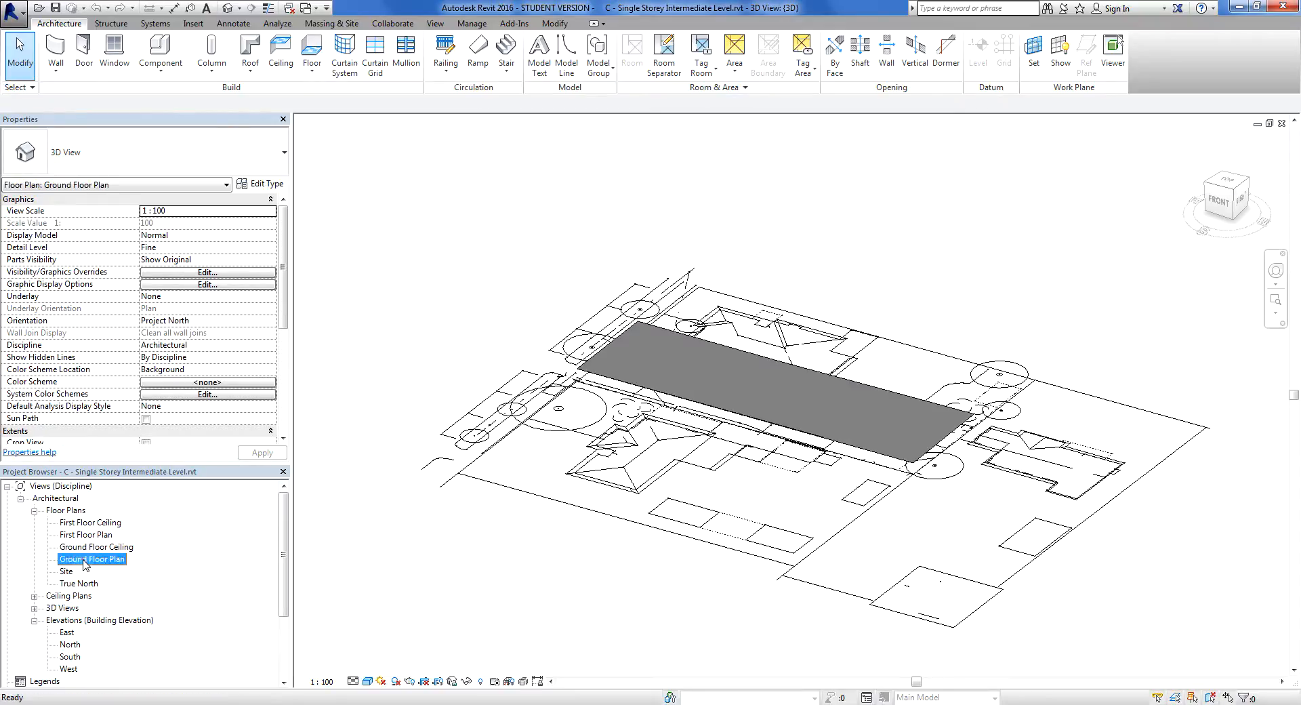
scroll(696, 390, "up", 1)
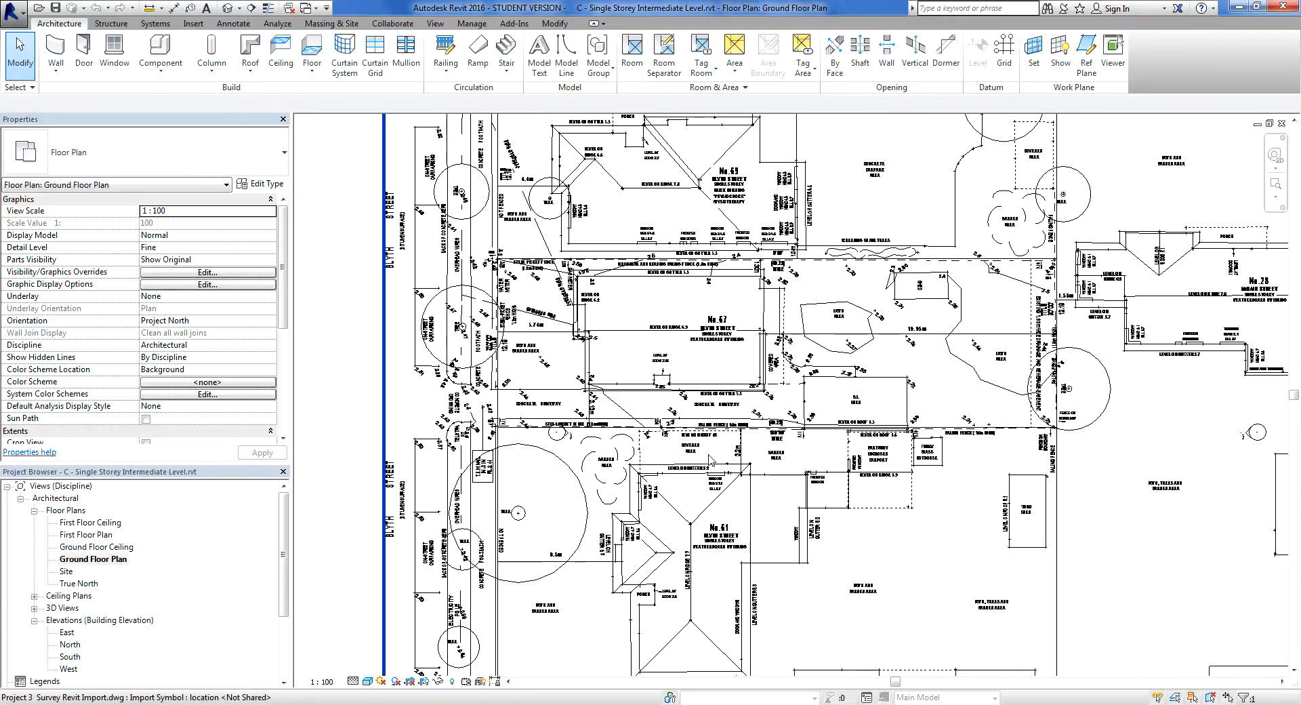
scroll(701, 420, "up", 1)
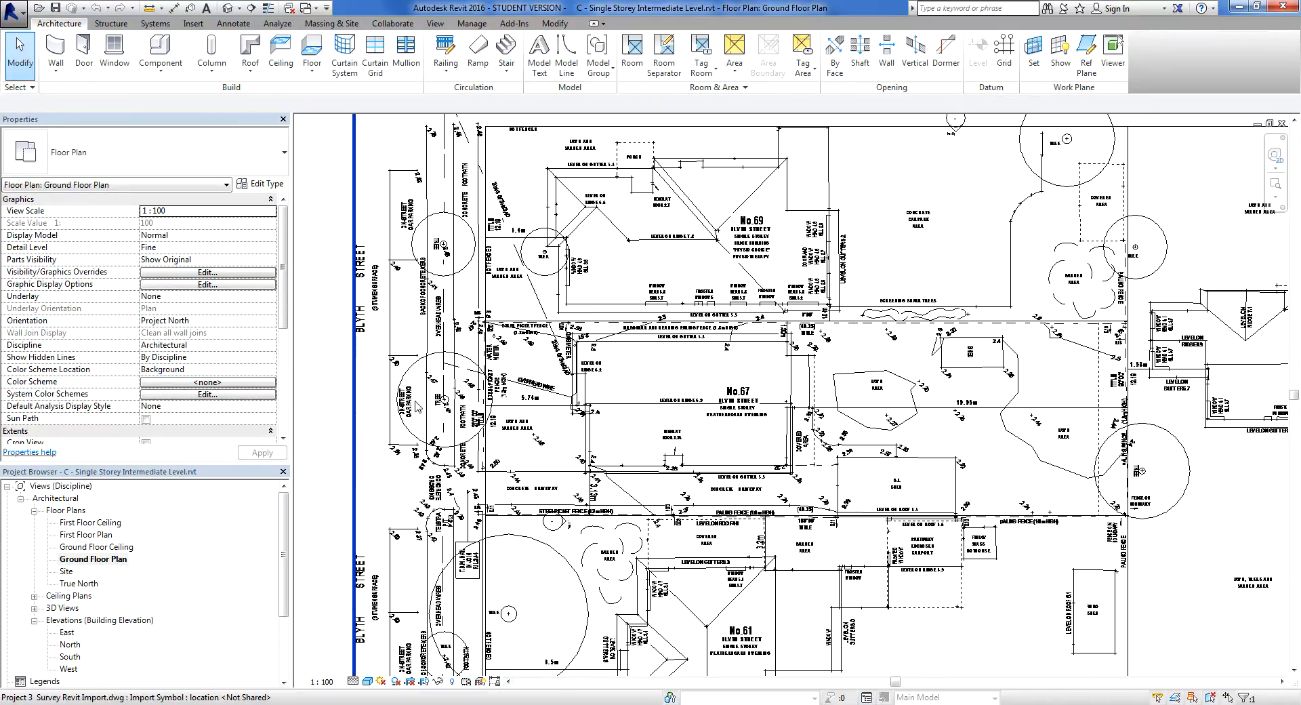
- Draw a horizontal section line across the site from left to right through No.67
left_click(253, 10)
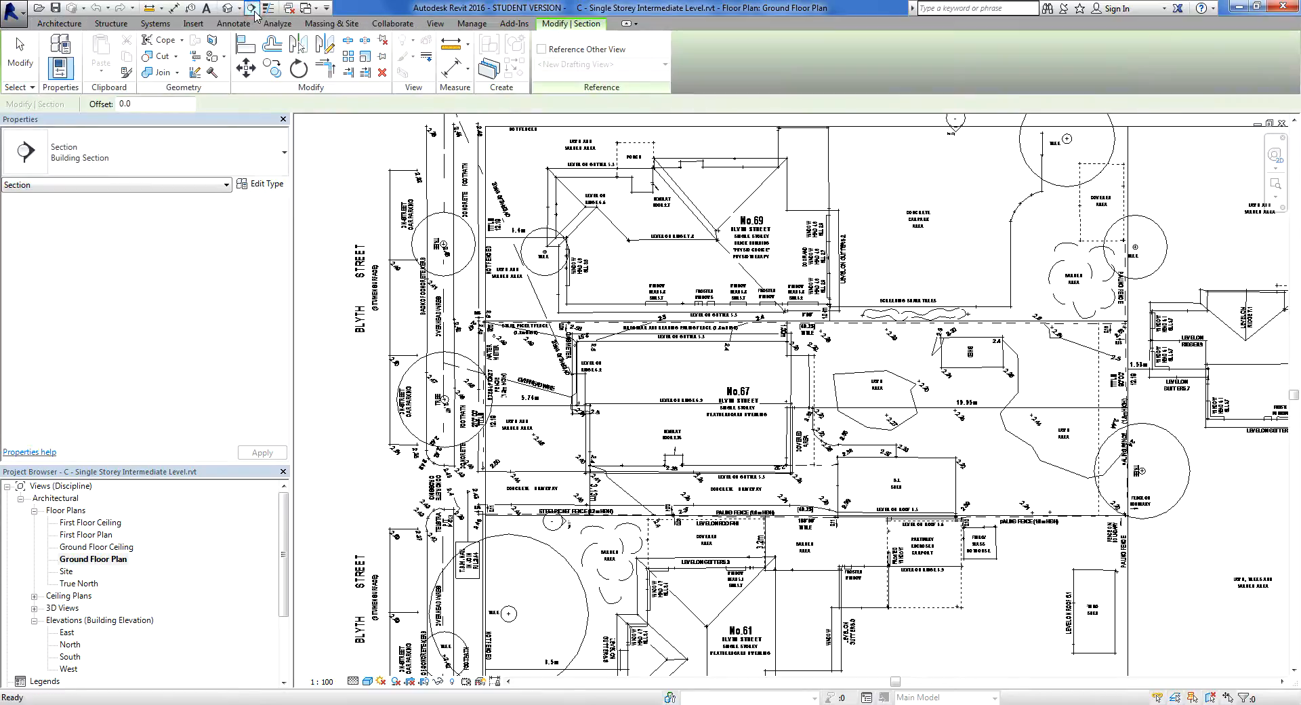
left_click(365, 437)
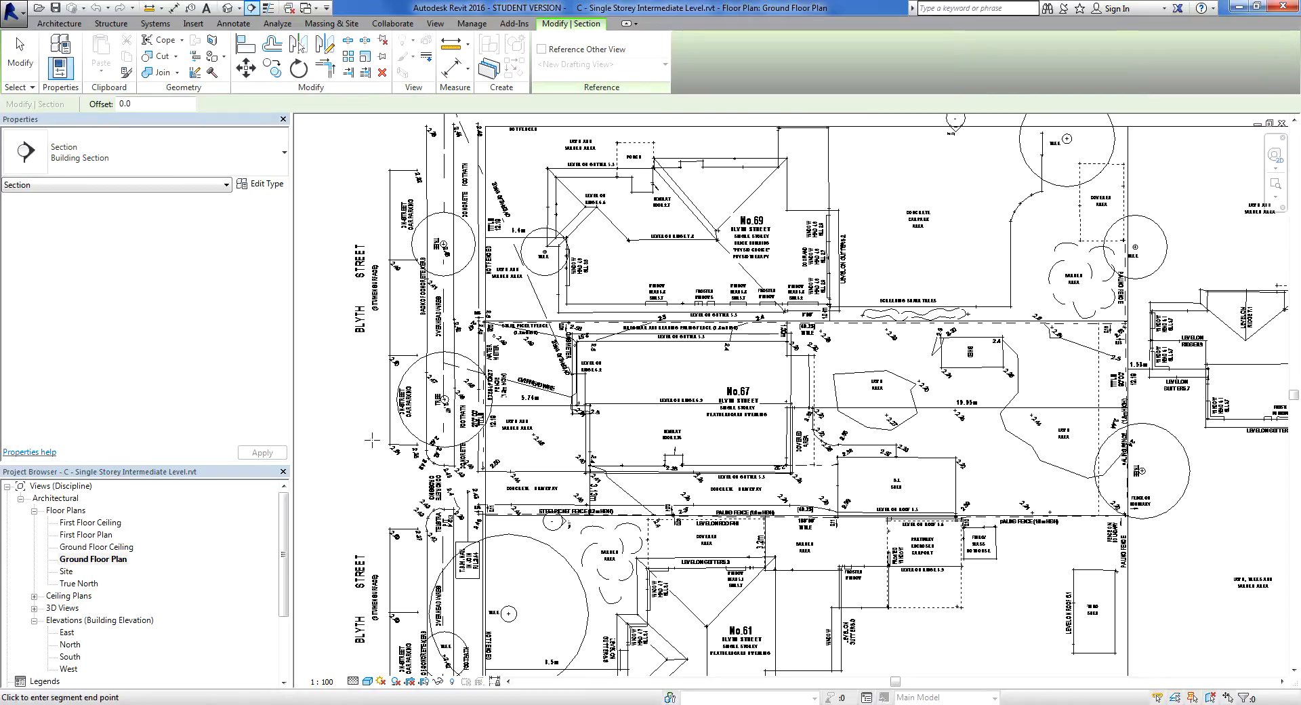
left_click(1161, 437)
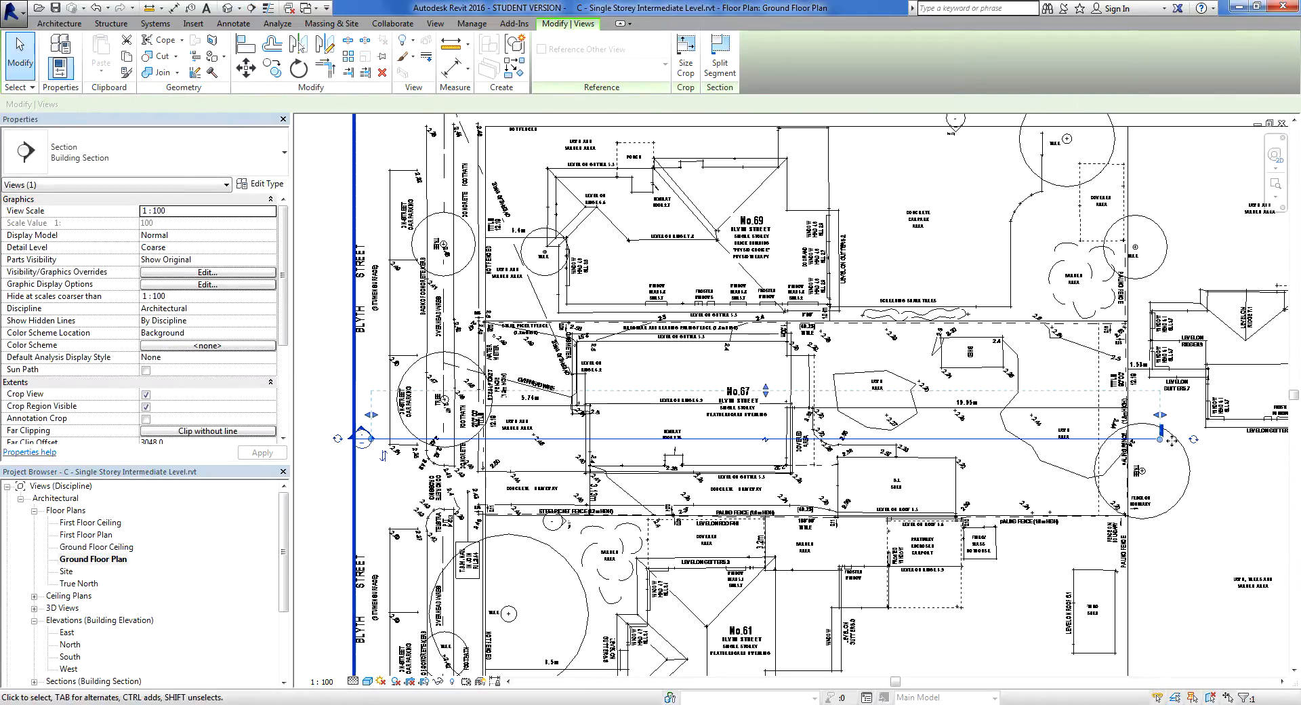
left_click(337, 492)
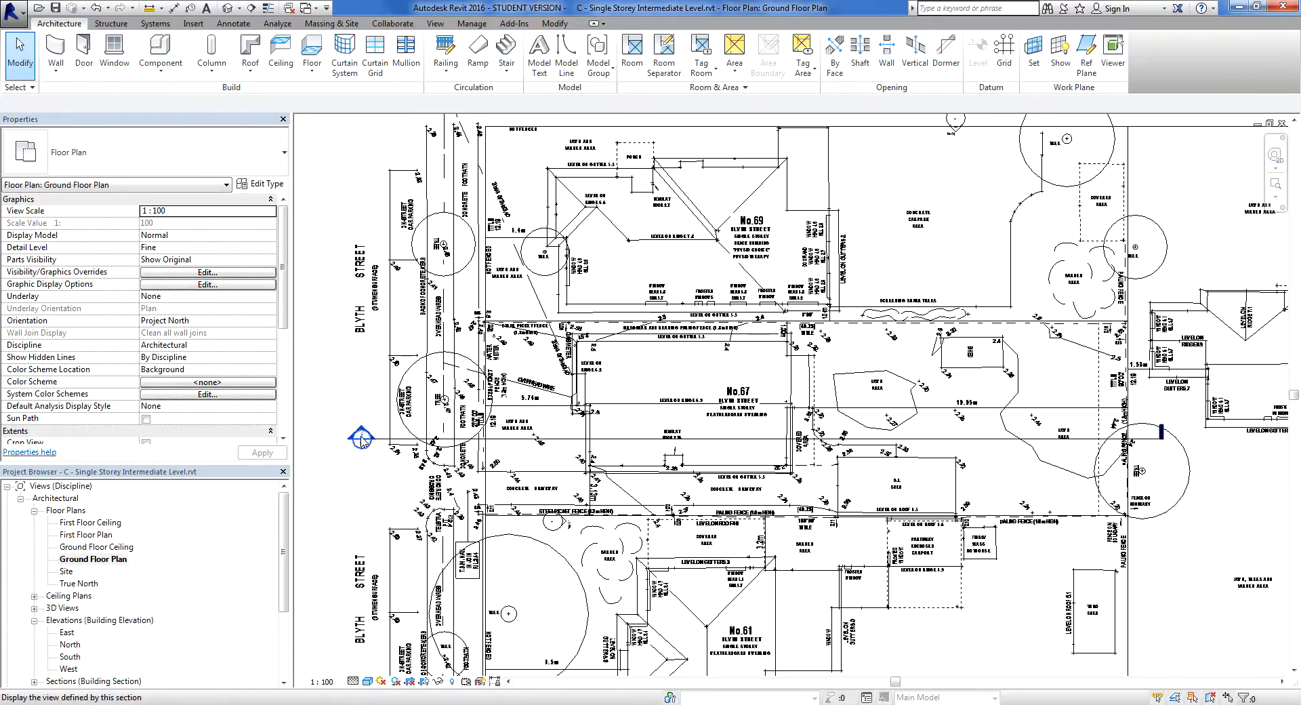
- Expand Sections in the Project Browser to show Section 1, then select its marker
scroll(359, 439, "up", 1)
scroll(360, 440, "up", 3)
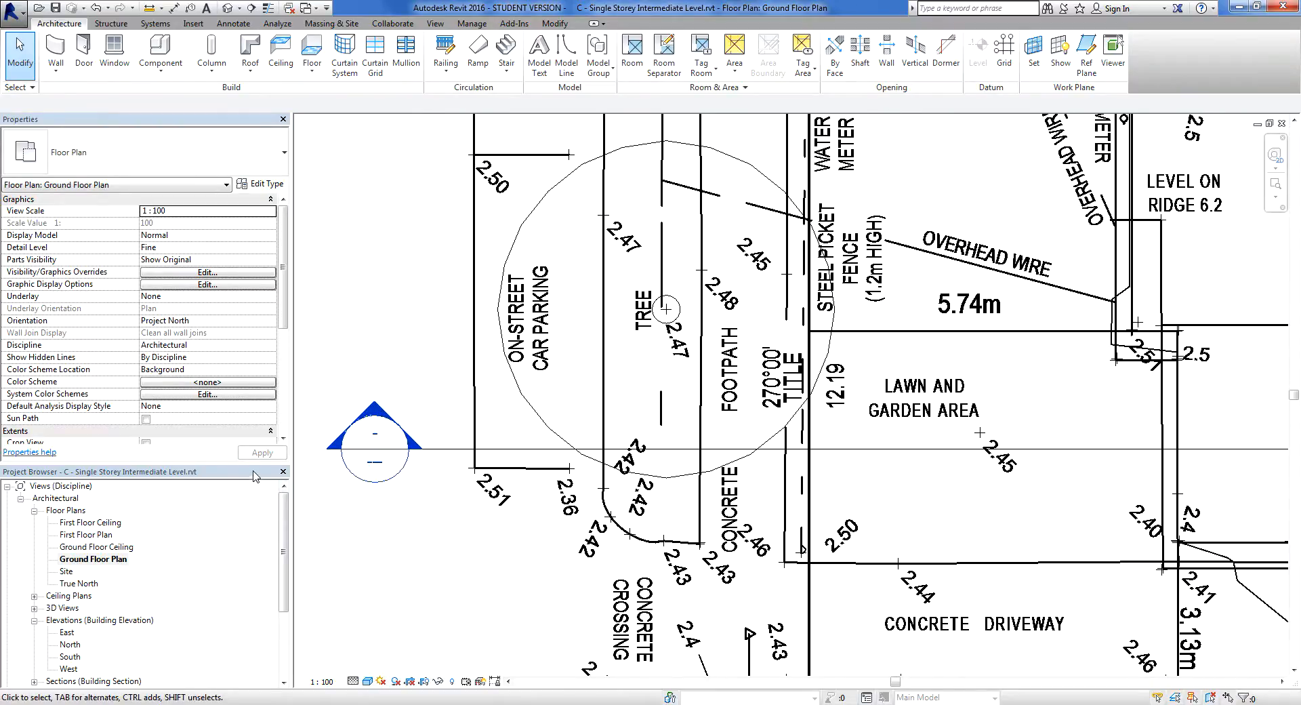
left_click_drag(234, 464, 230, 391)
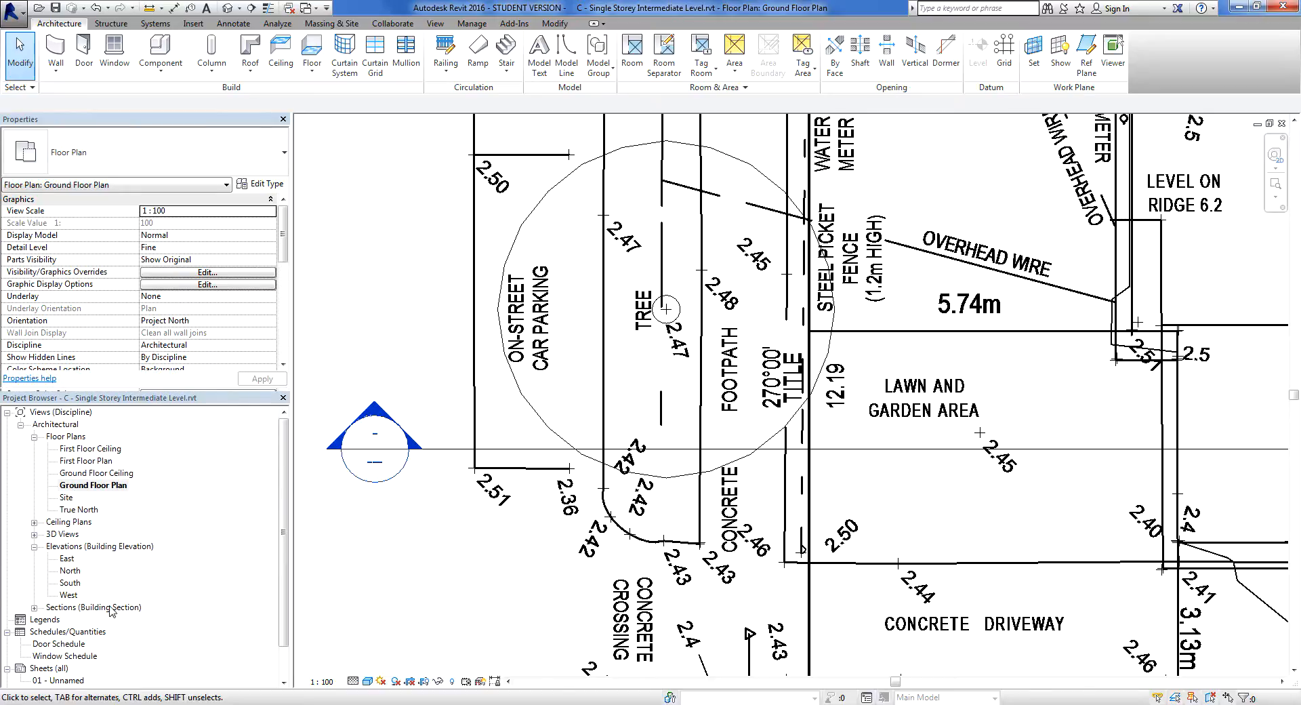
left_click_drag(286, 474, 286, 498)
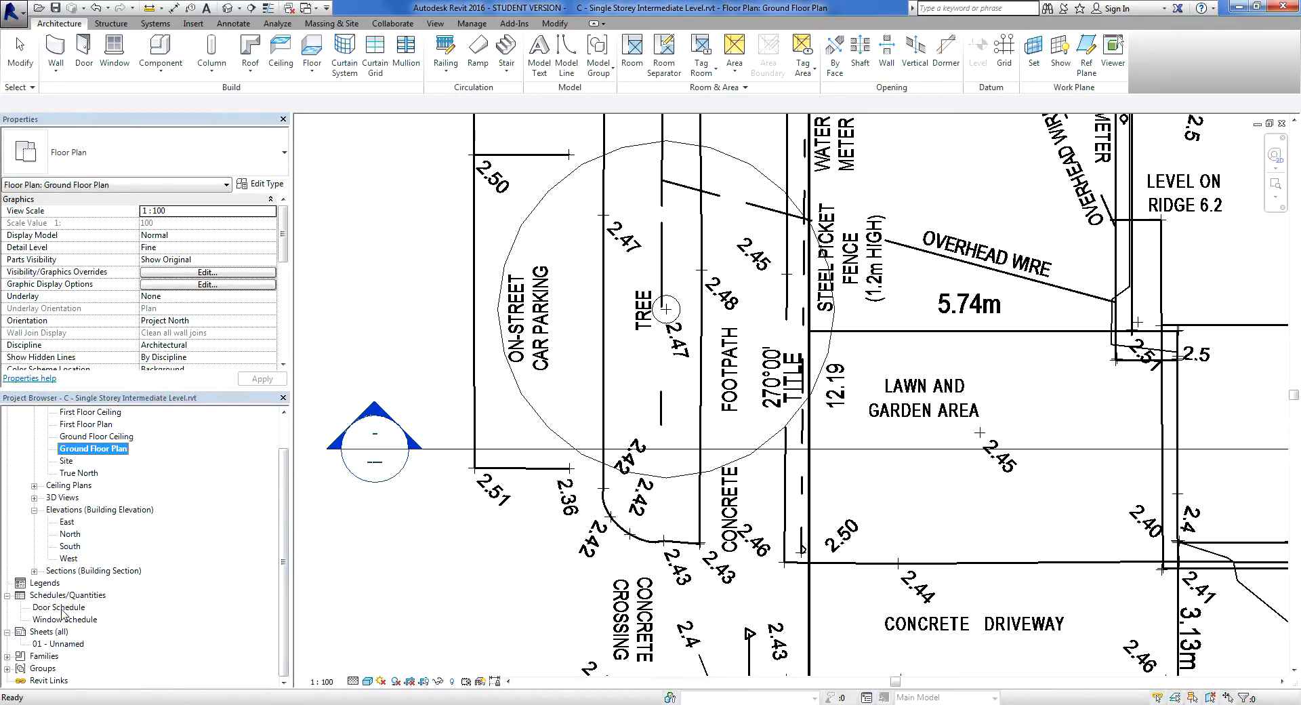
left_click(34, 571)
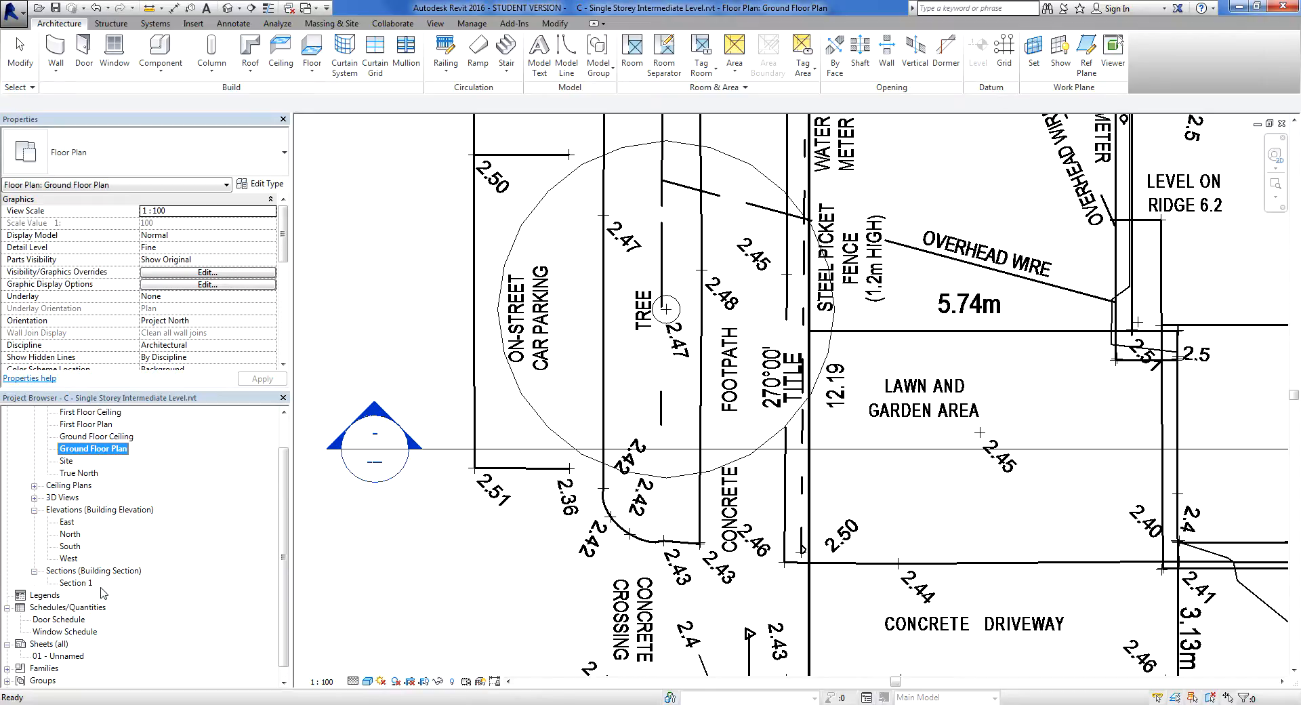
left_click(440, 555)
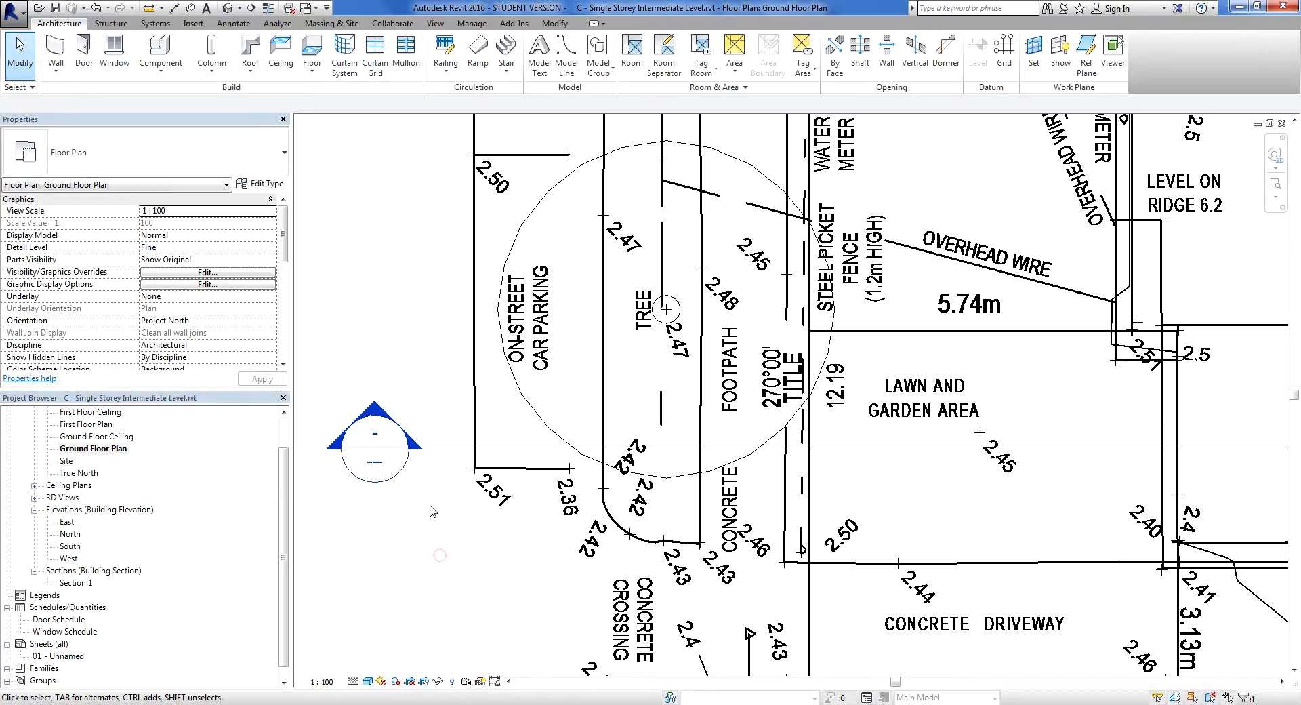
- Open the Section 1 view from its section marker
double_click(375, 412)
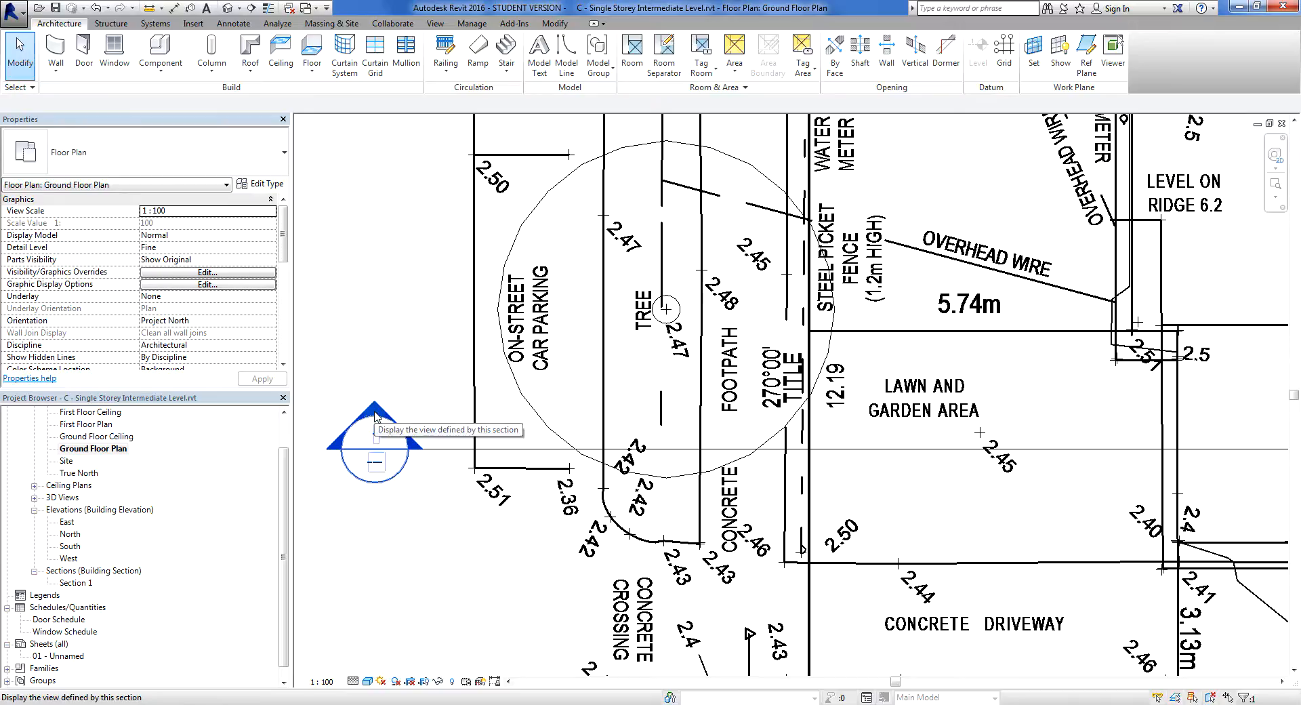
double_click(375, 414)
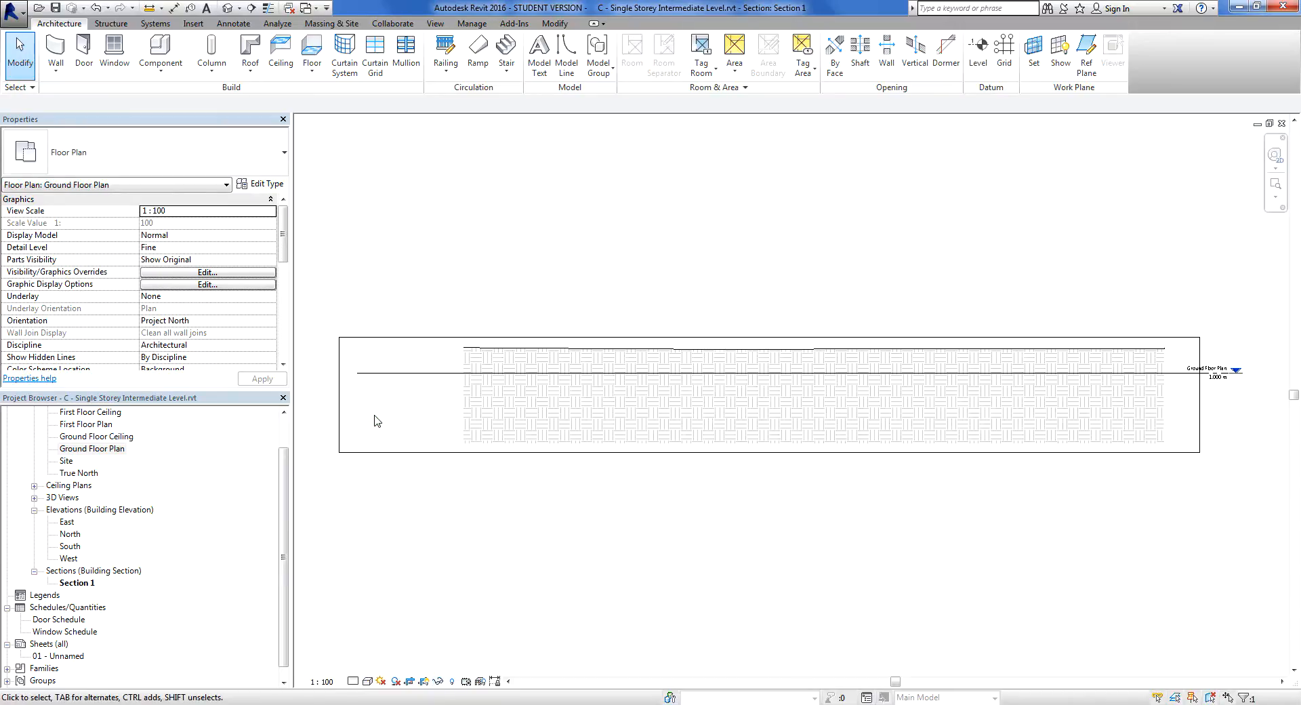
middle_click_drag(746, 530, 791, 584)
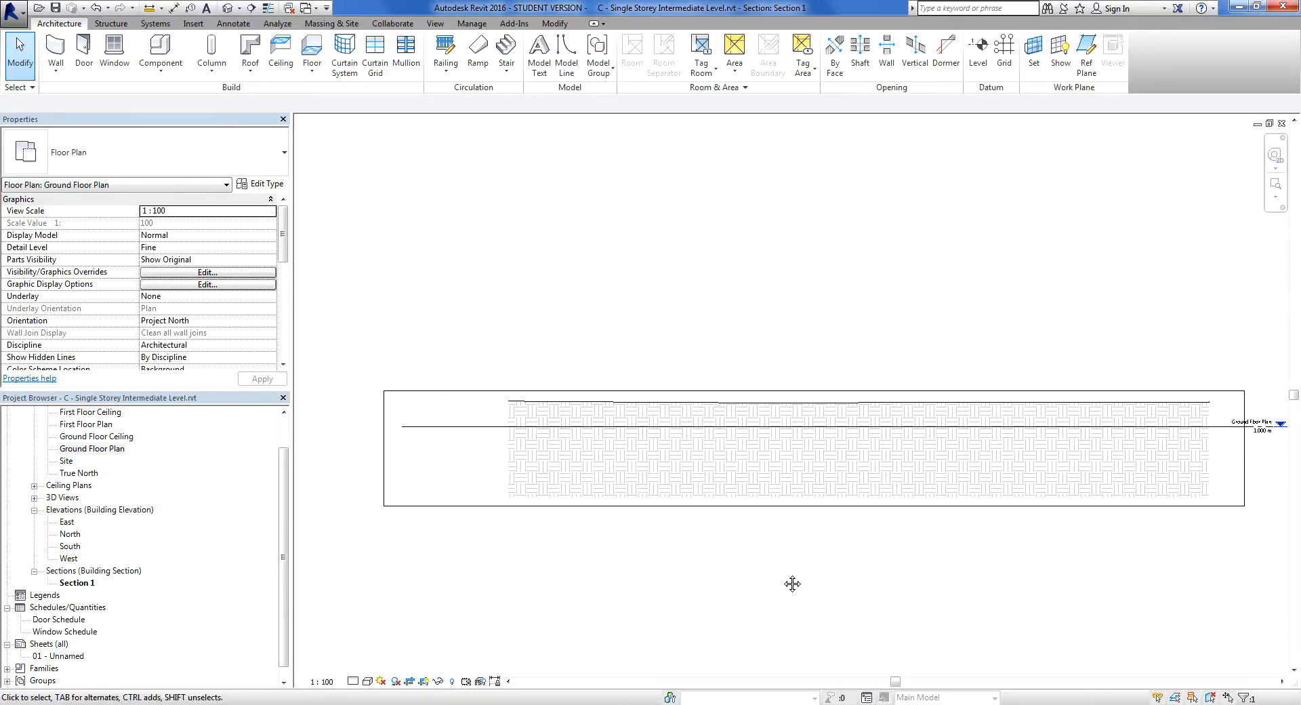
left_click(792, 391)
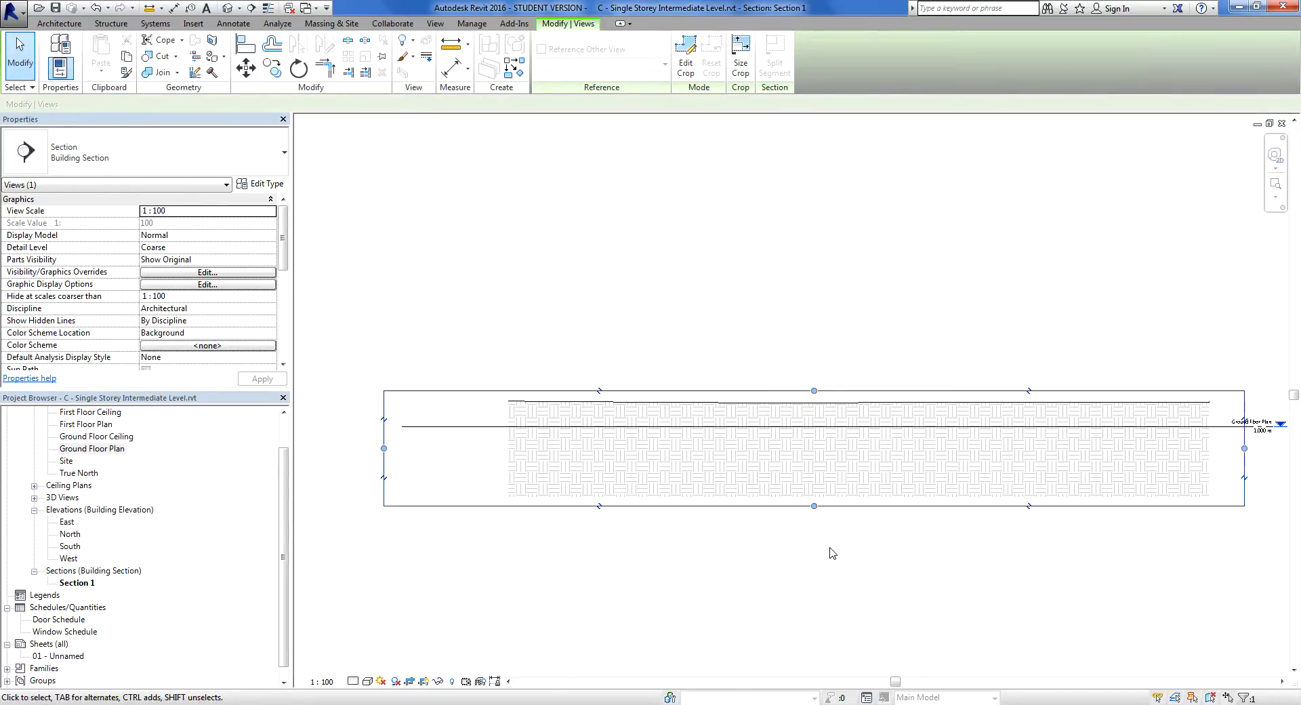
left_click(813, 562)
middle_click_drag(827, 556, 779, 580)
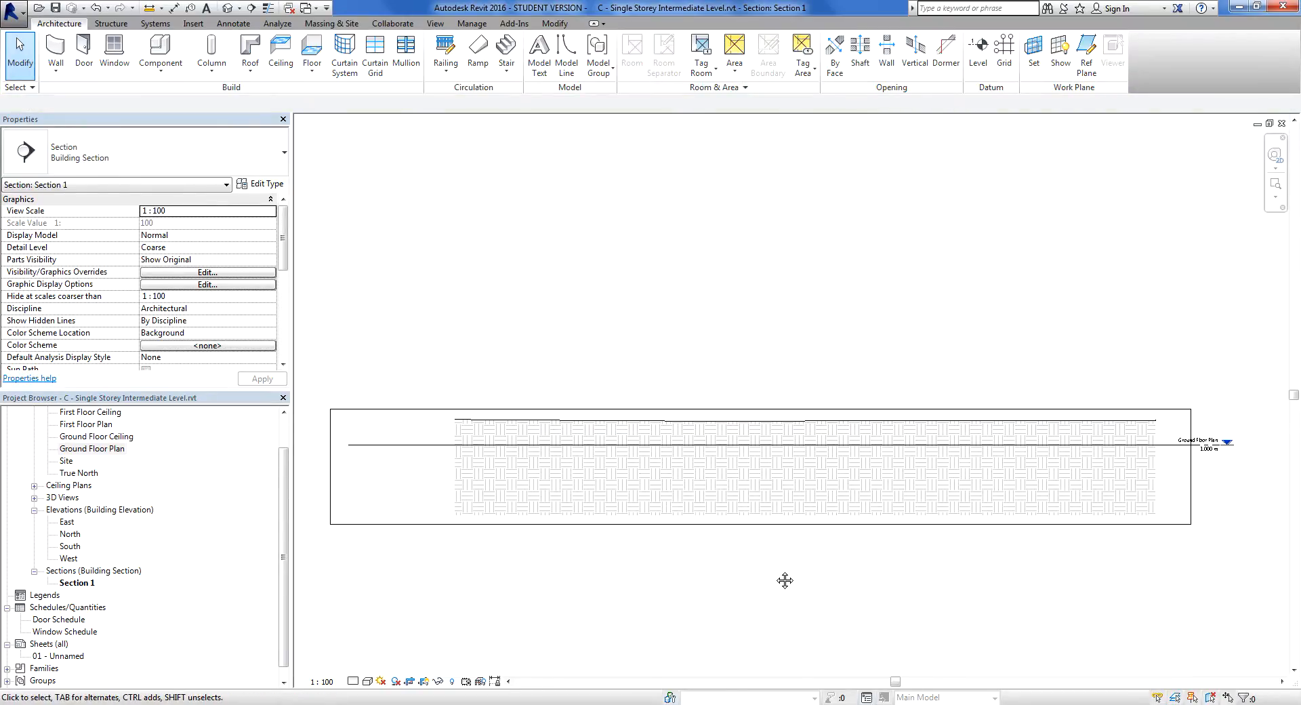
- Extend Section 1's crop region upward and rightward to reveal the upper level markers
left_click(437, 411)
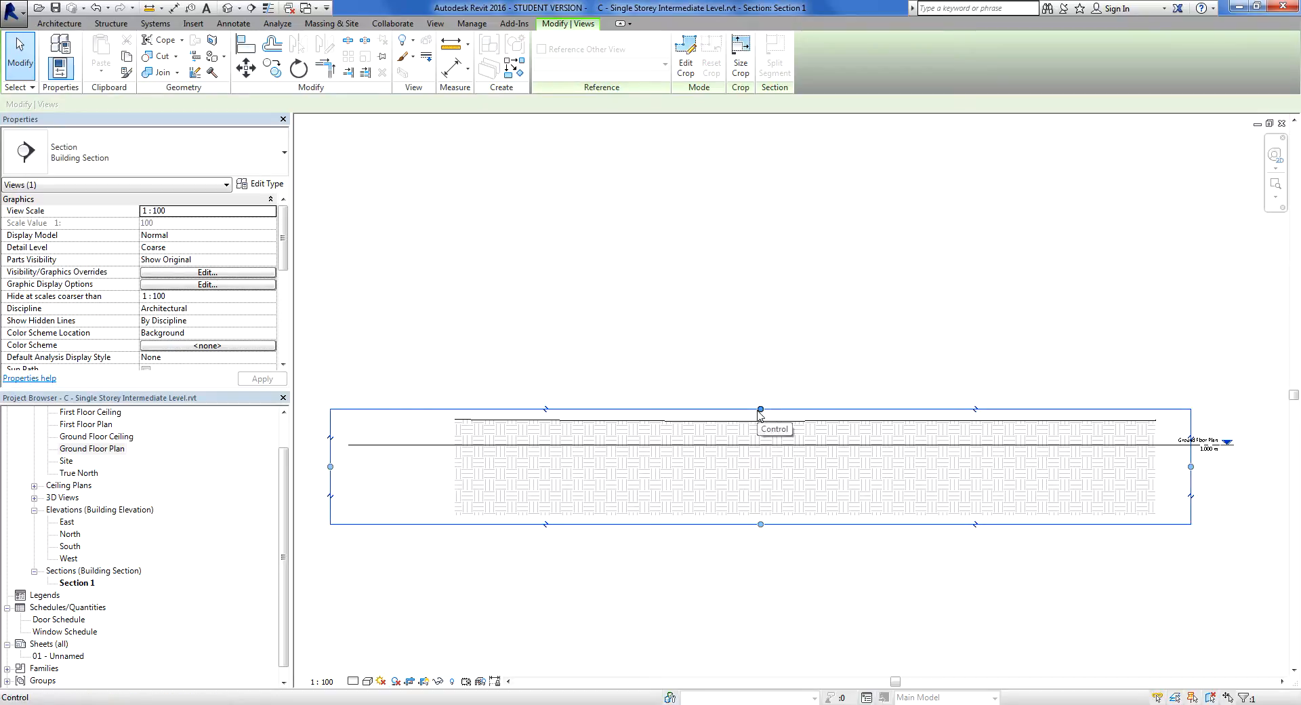
left_click_drag(760, 410, 761, 193)
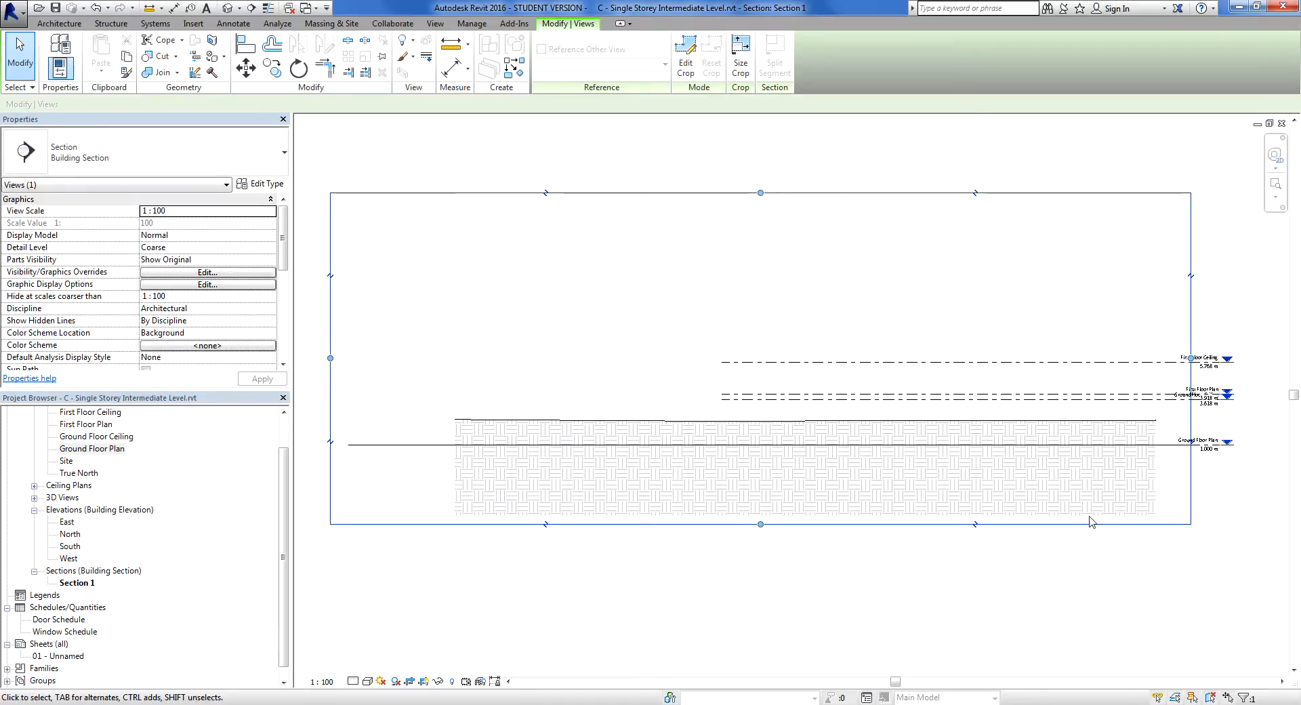
middle_click_drag(1130, 612, 1039, 610)
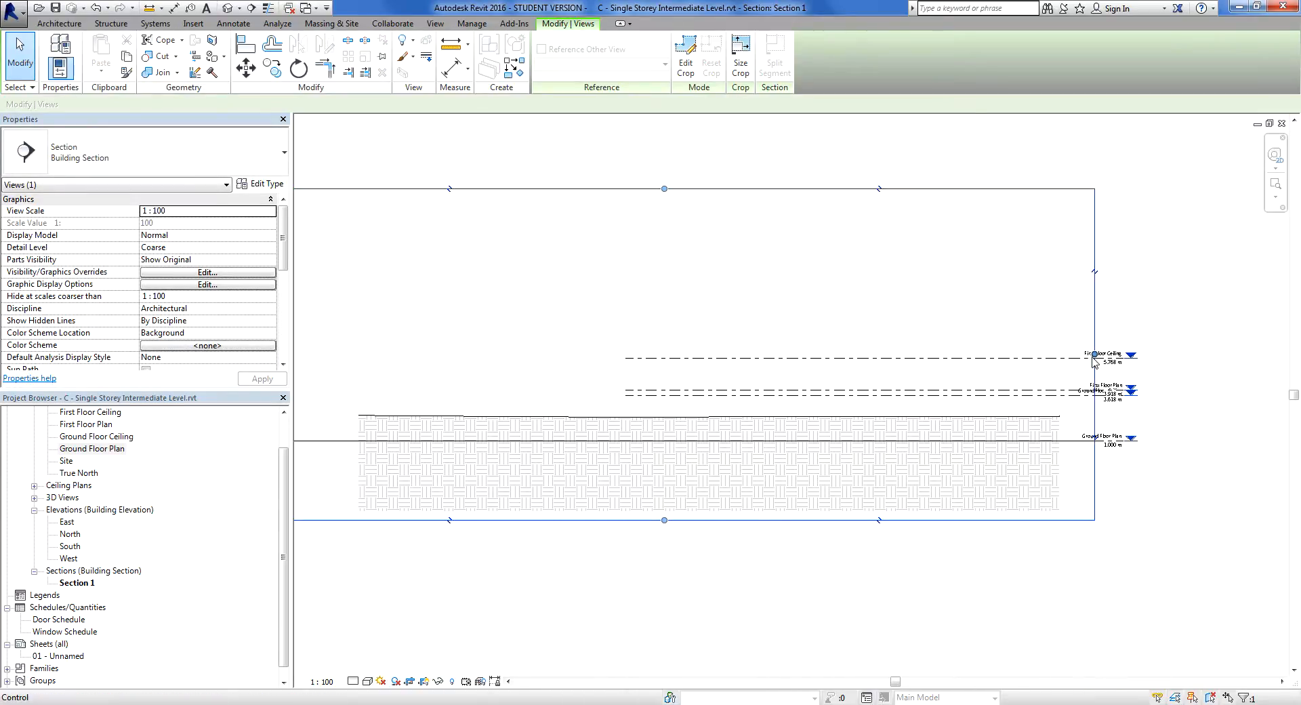
left_click_drag(1094, 354, 1201, 354)
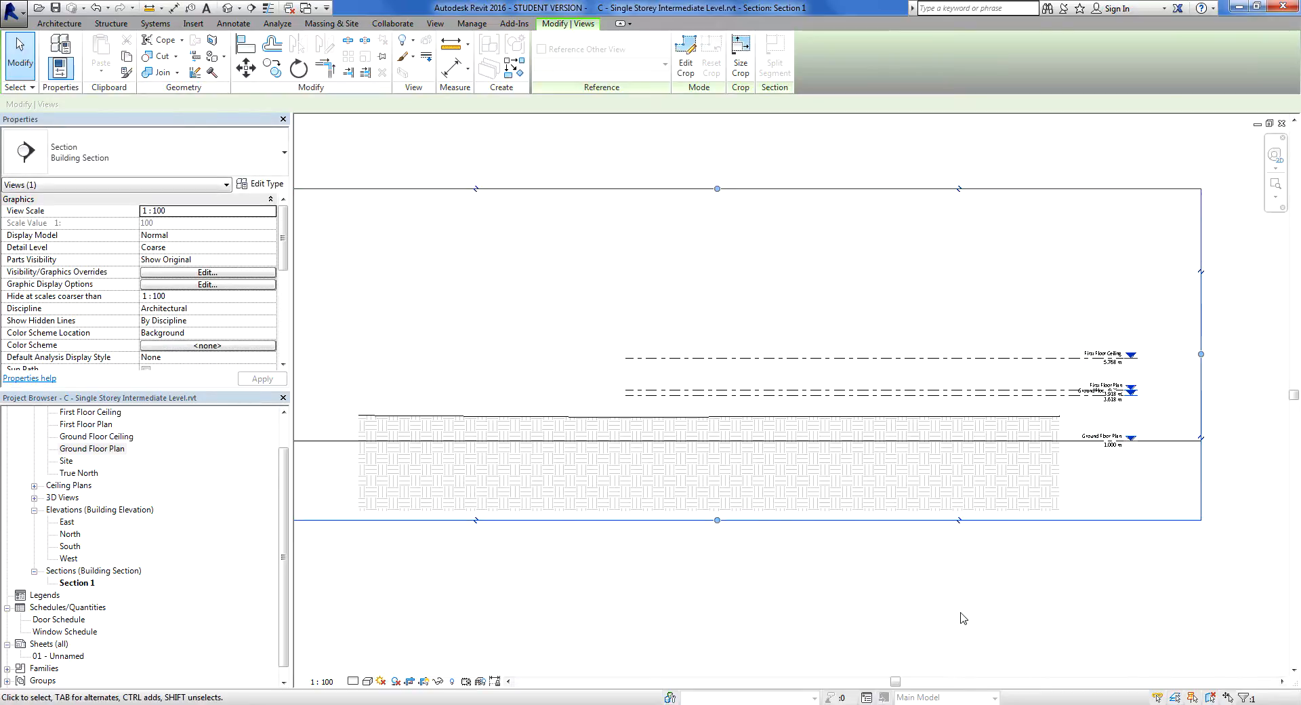
left_click(938, 605)
middle_click_drag(682, 594, 885, 587)
scroll(618, 427, "up", 4)
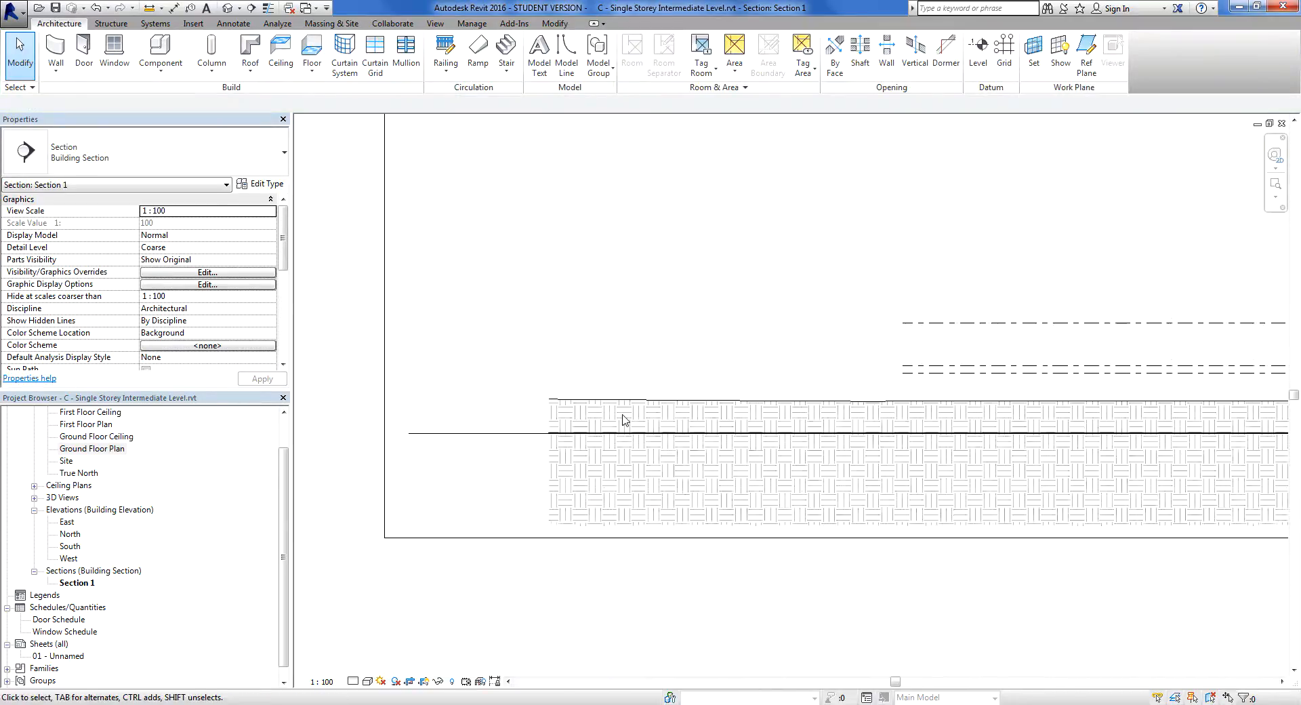
scroll(631, 428, "up", 1)
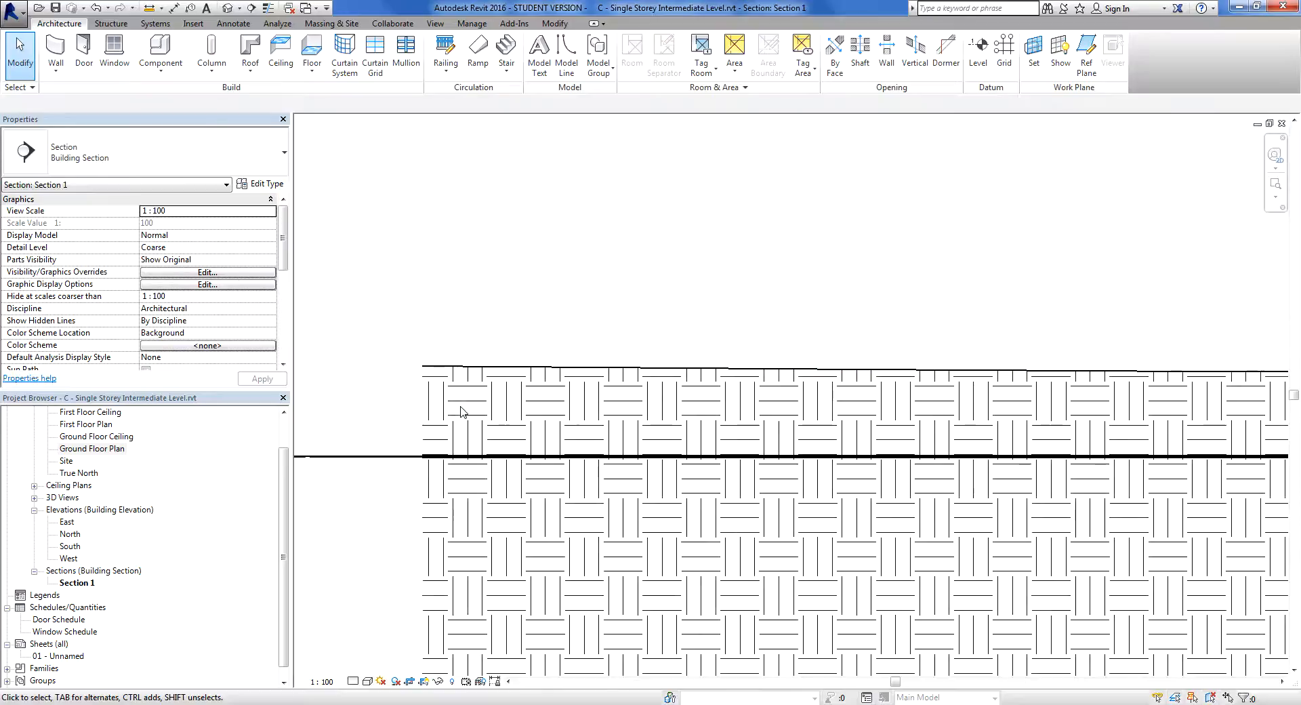
scroll(411, 382, "down", 1)
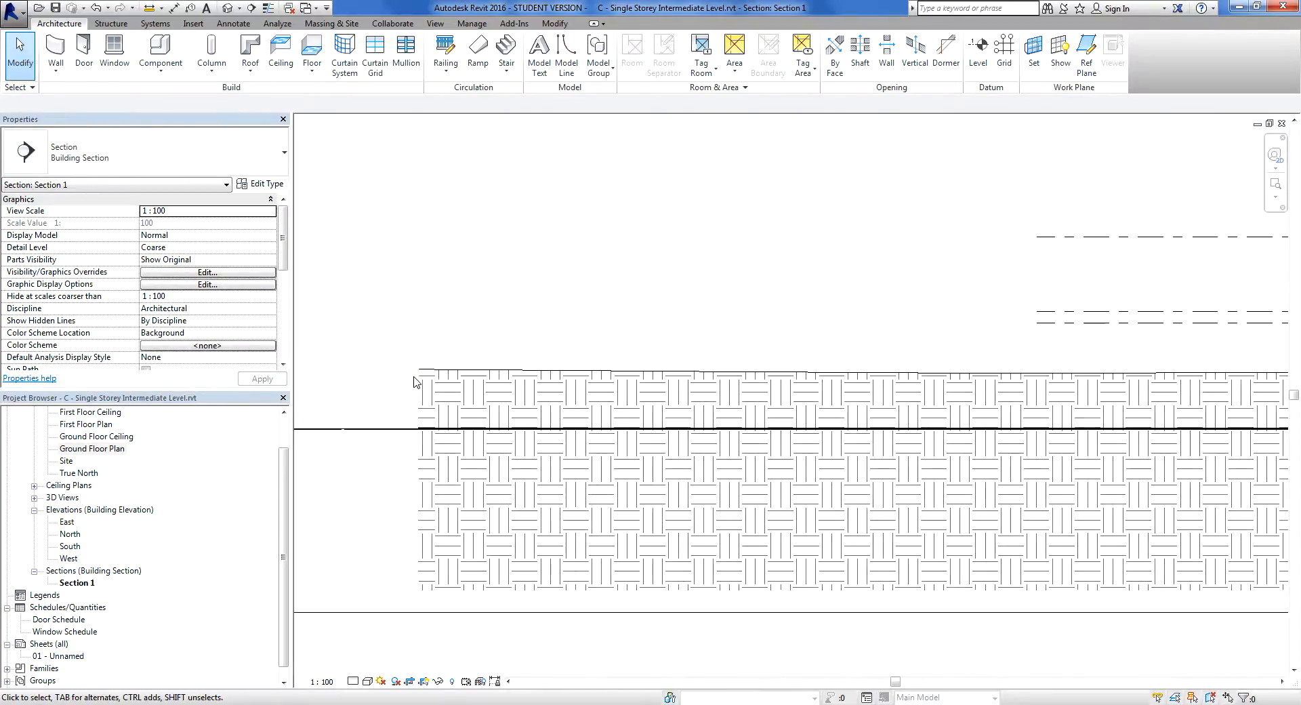
middle_click_drag(407, 420, 765, 425)
scroll(737, 457, "down", 3)
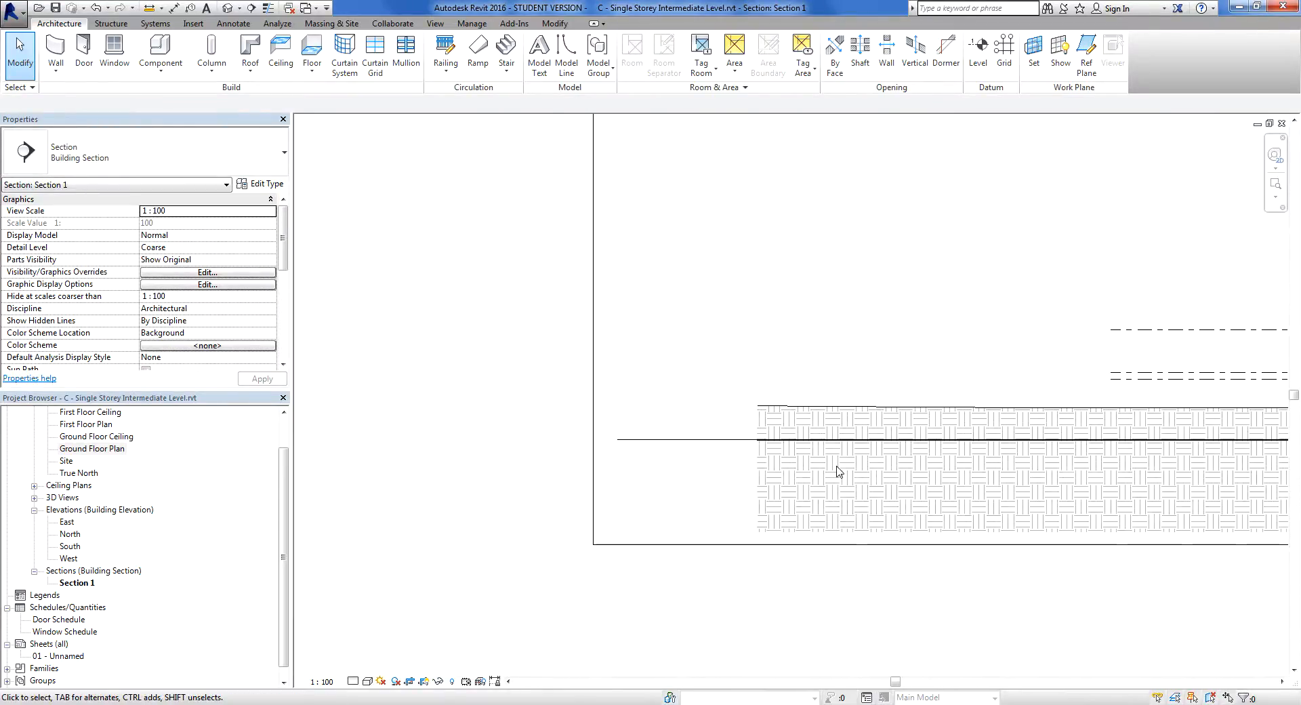
middle_click_drag(886, 469, 231, 474)
scroll(1141, 434, "up", 3)
scroll(1118, 461, "up", 1)
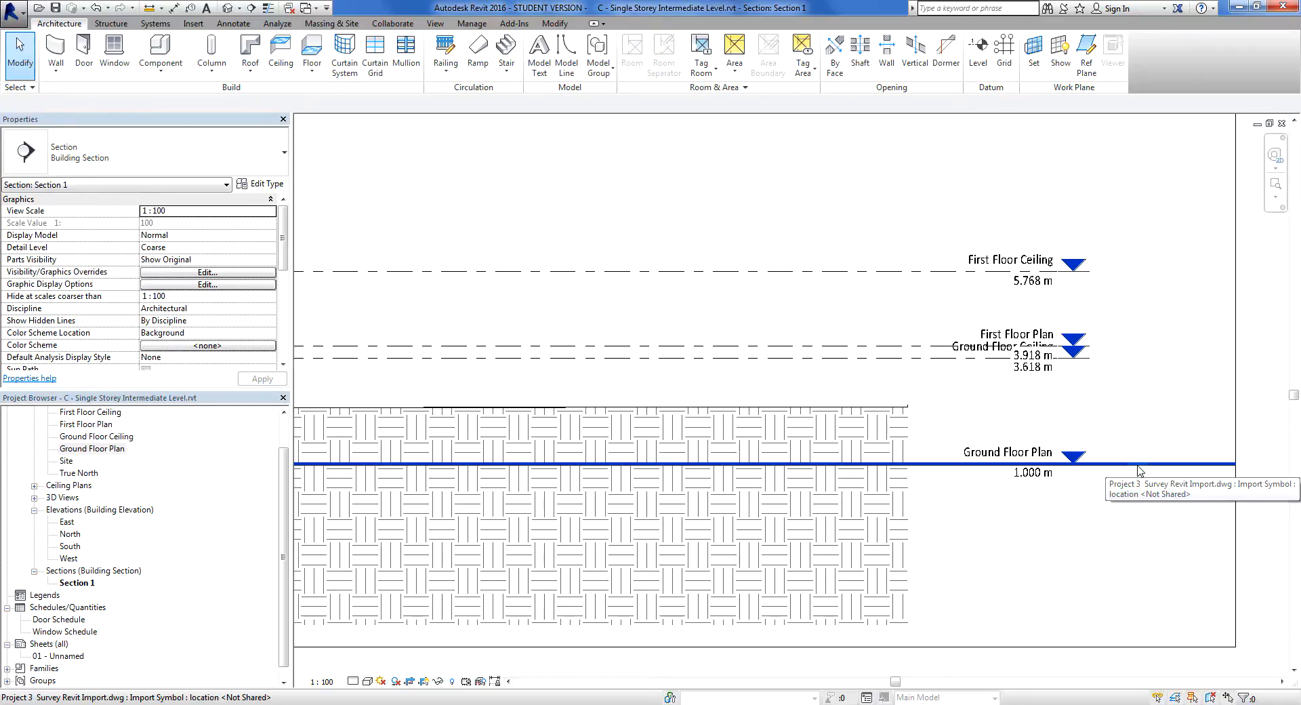
left_click(1138, 465)
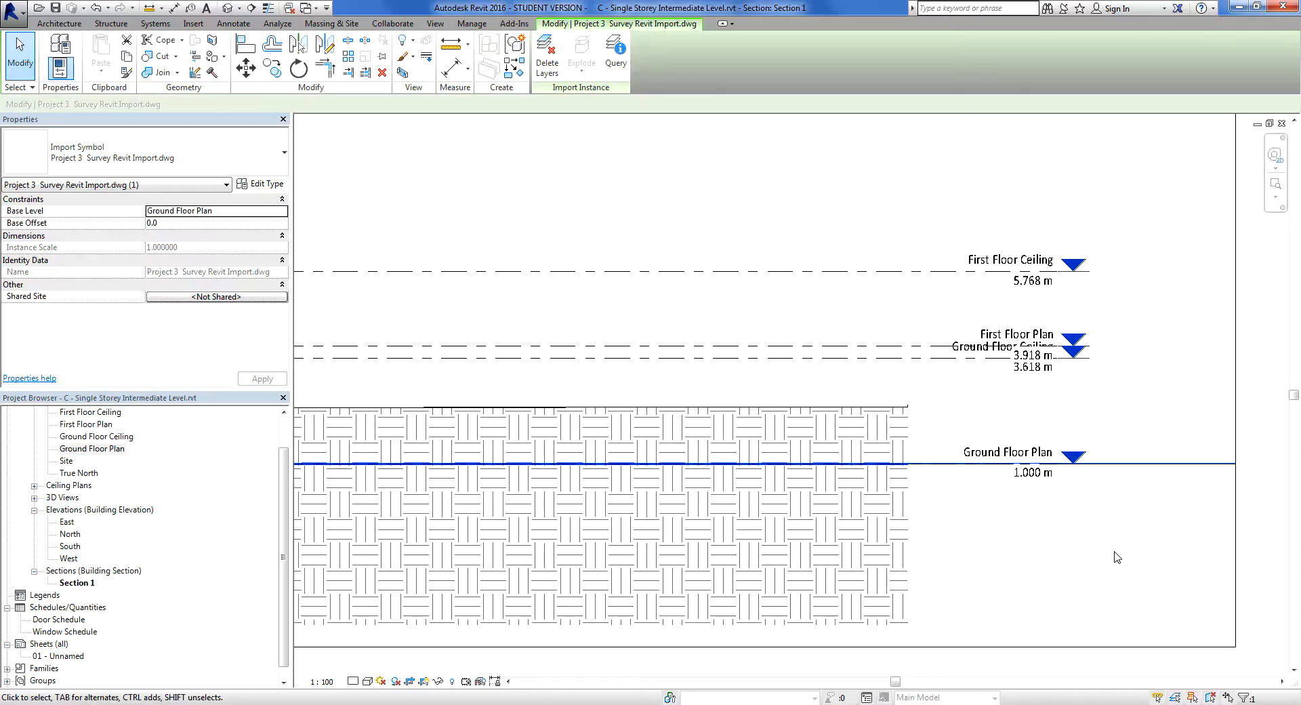
left_click(1024, 518)
scroll(1023, 519, "down", 2)
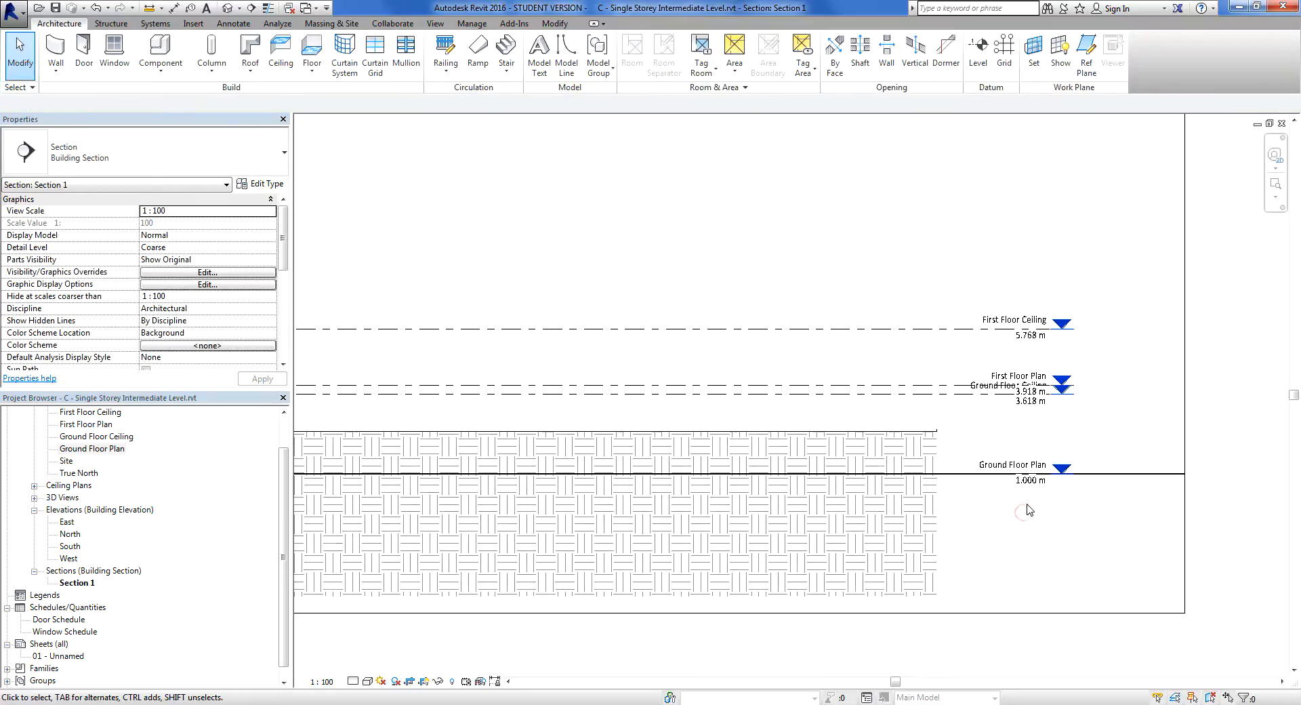
middle_click_drag(848, 375, 1099, 372)
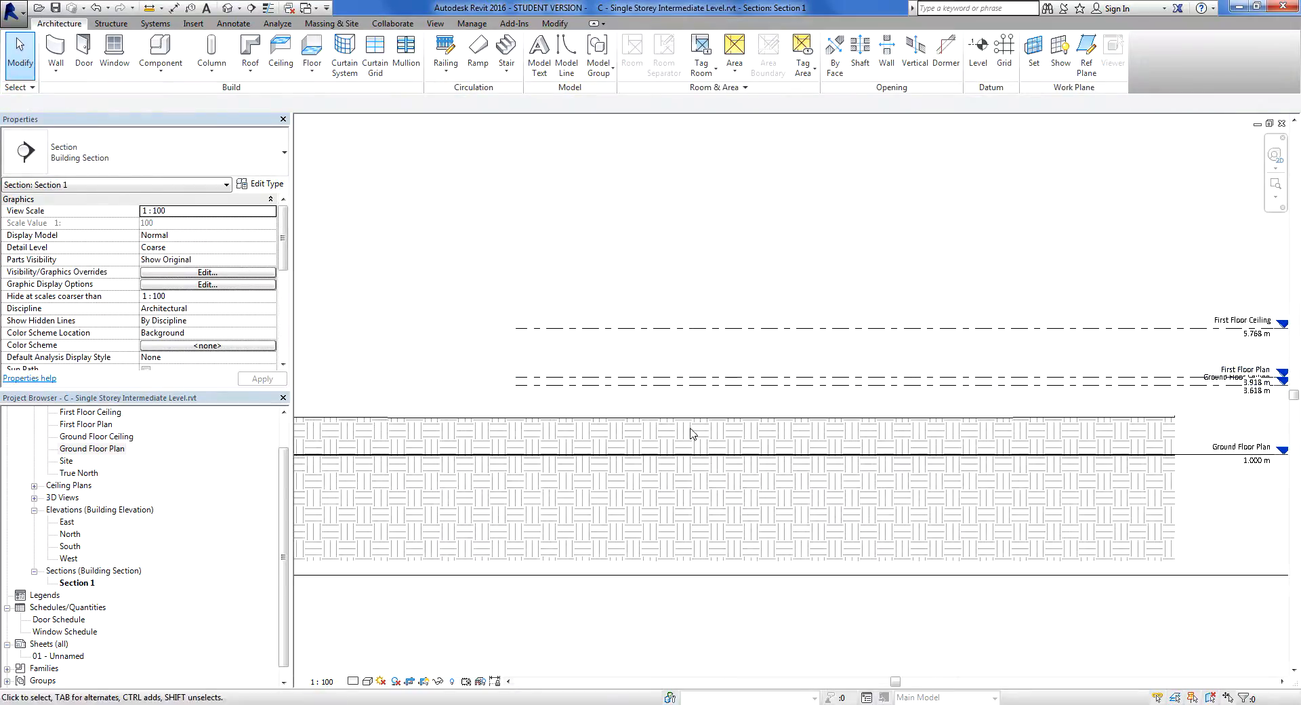
middle_click_drag(695, 439, 973, 458)
scroll(933, 458, "up", 2)
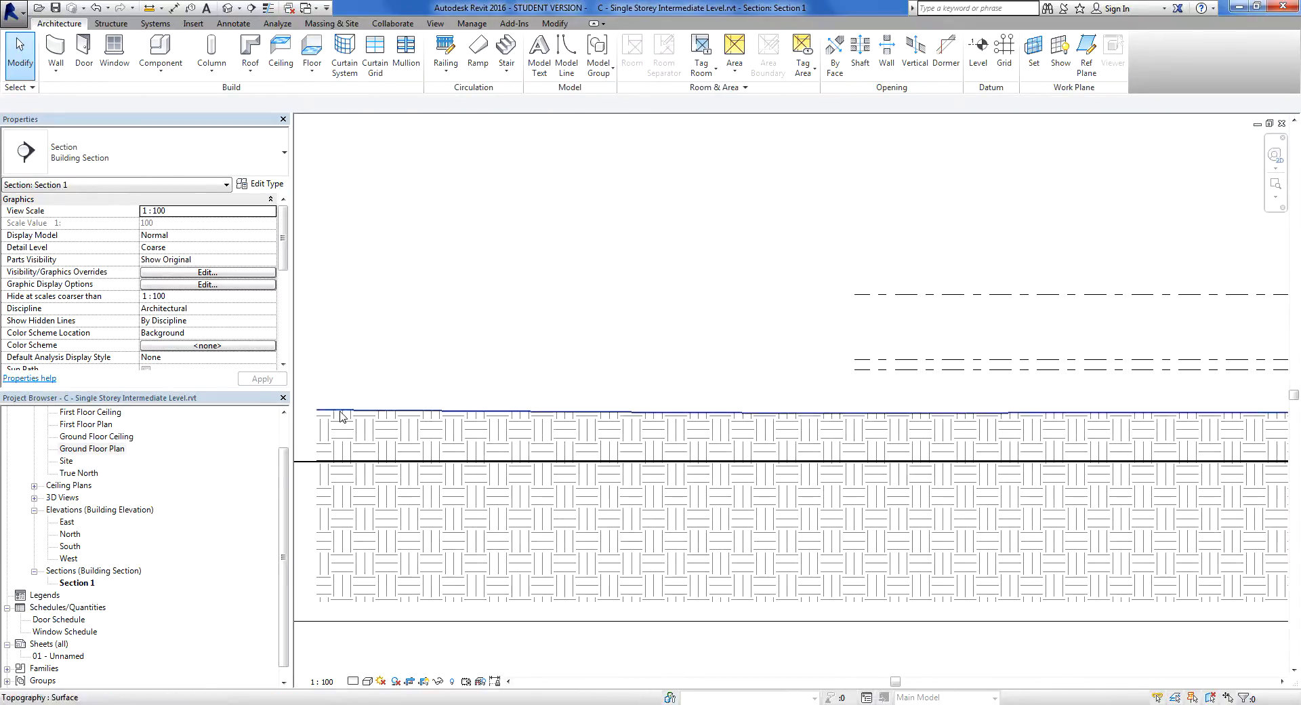
scroll(1024, 416, "down", 1)
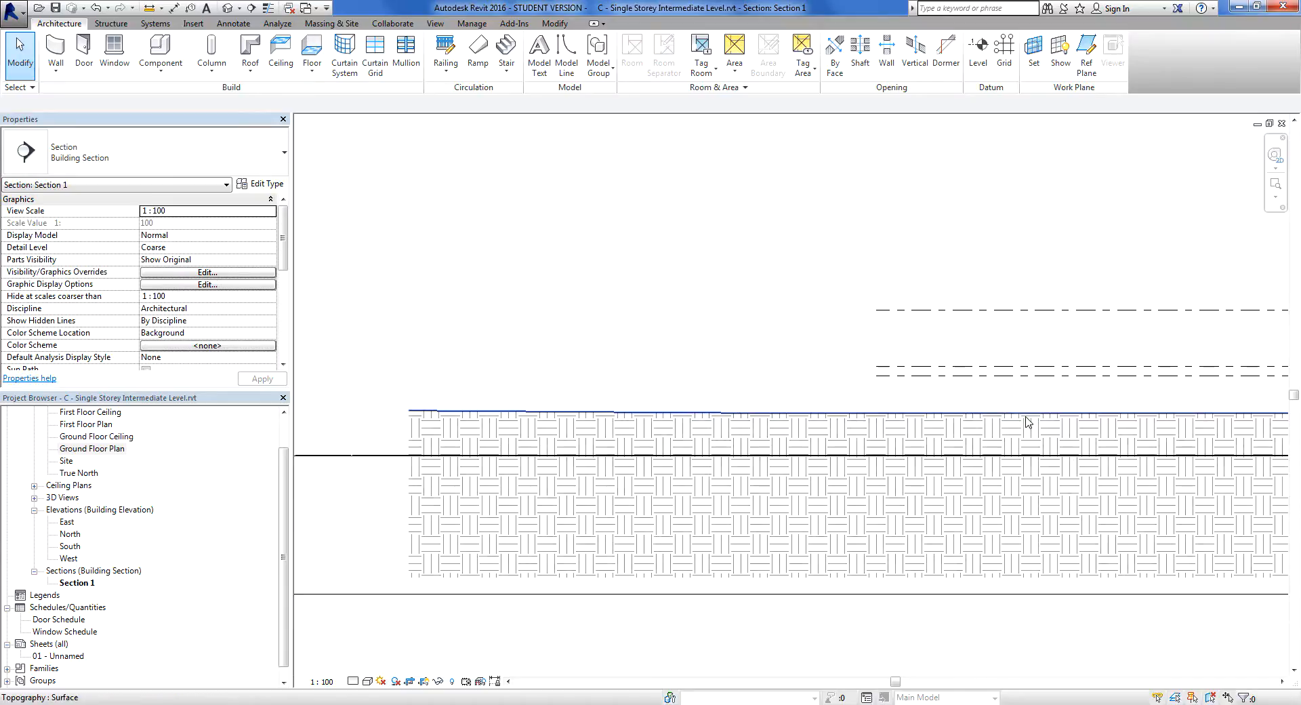
middle_click_drag(1015, 433, 721, 436)
middle_click_drag(904, 425, 712, 429)
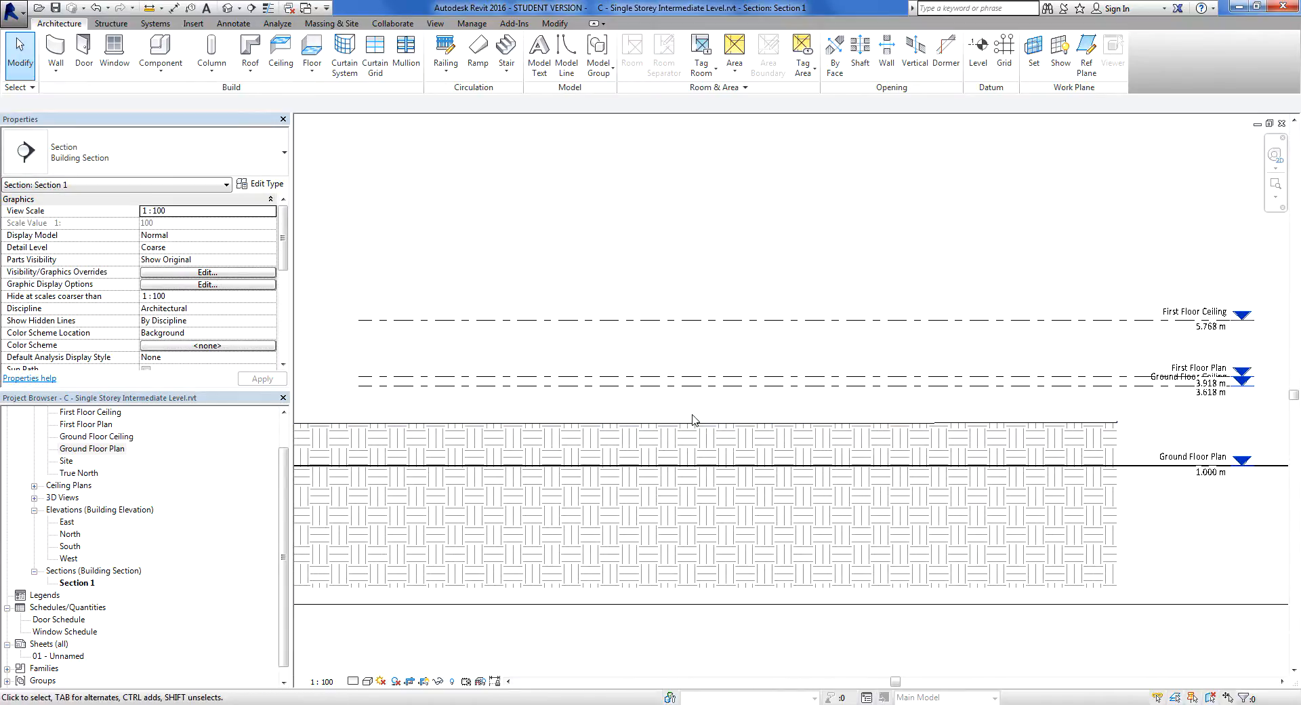
middle_click_drag(692, 419, 731, 419)
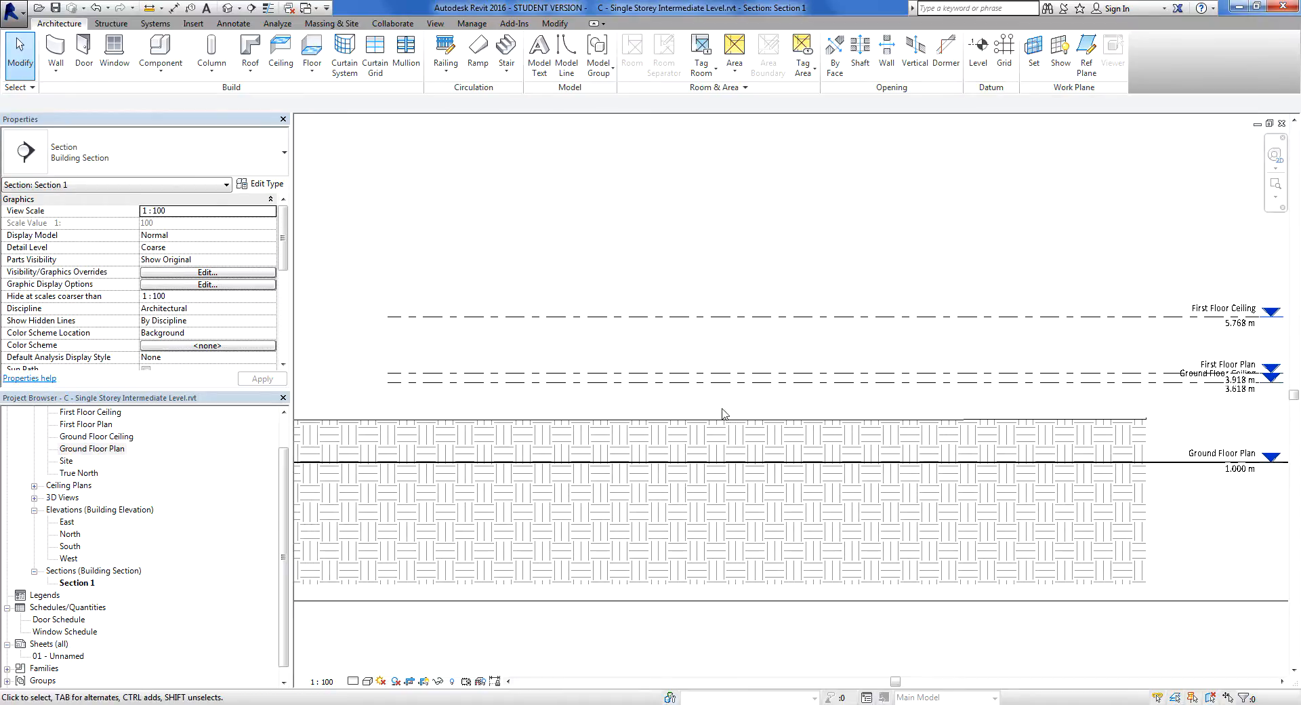
middle_click_drag(867, 430, 814, 435)
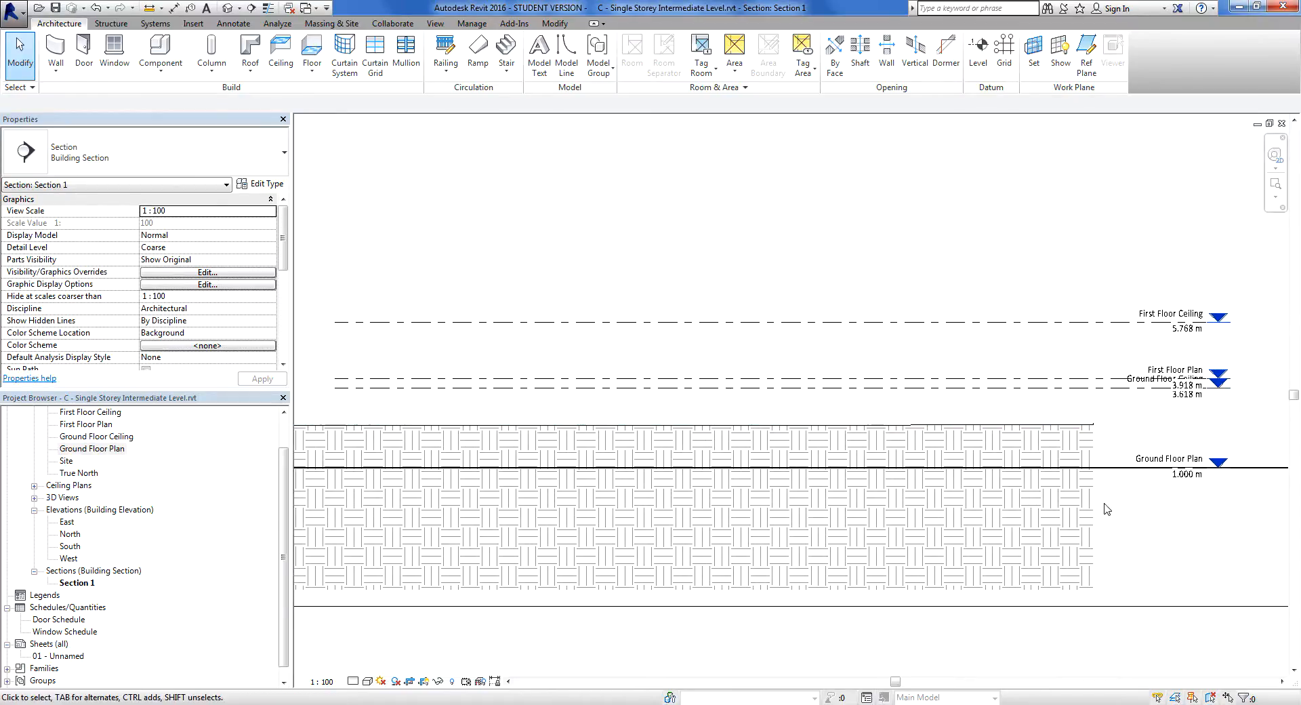
- Drag the Ground Floor Plan level up onto the topography
left_click(1184, 463)
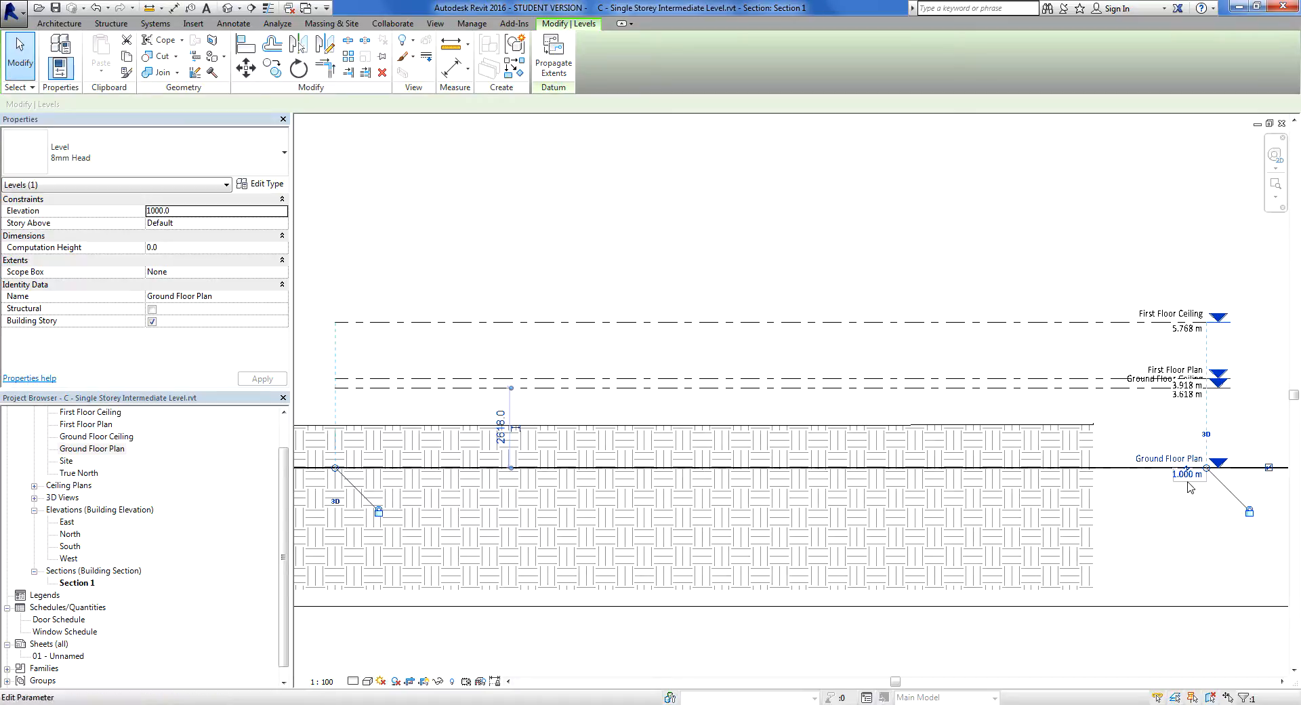
left_click(1161, 503)
left_click(1183, 476)
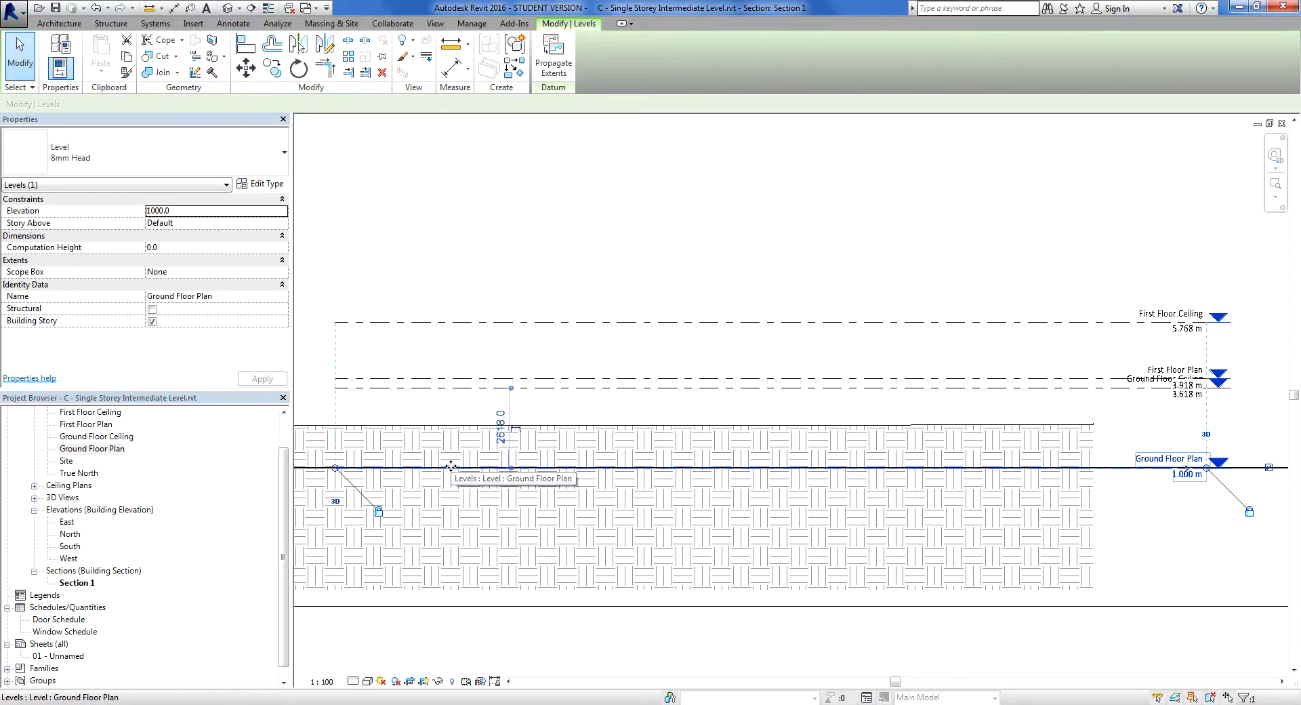
left_click_drag(450, 466, 451, 415)
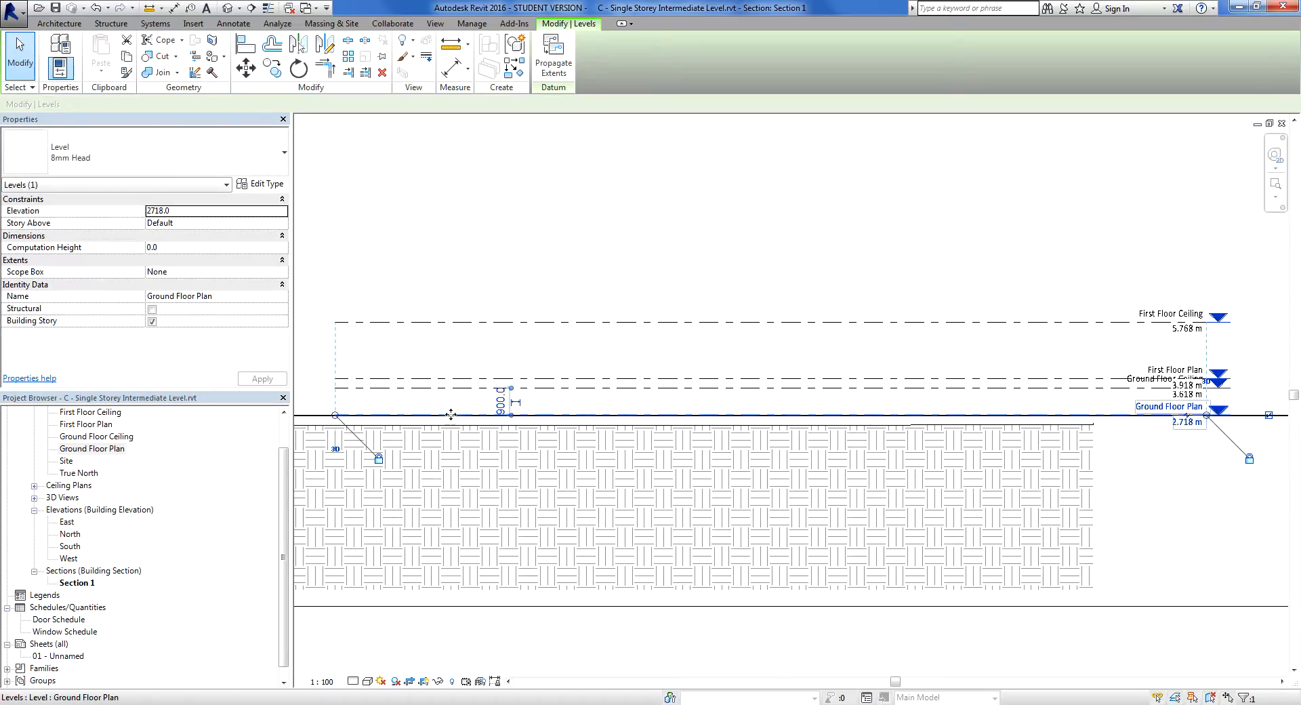
left_click(1206, 505)
scroll(474, 433, "up", 4)
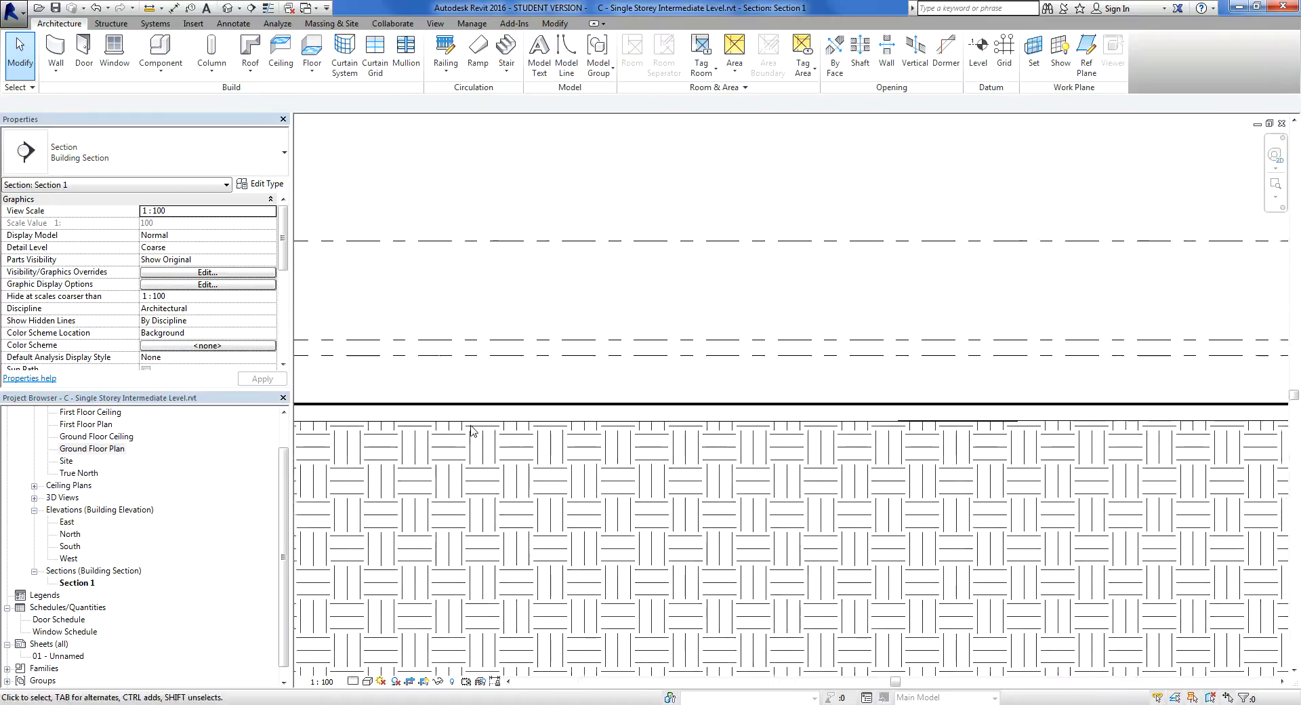
scroll(778, 450, "down", 3)
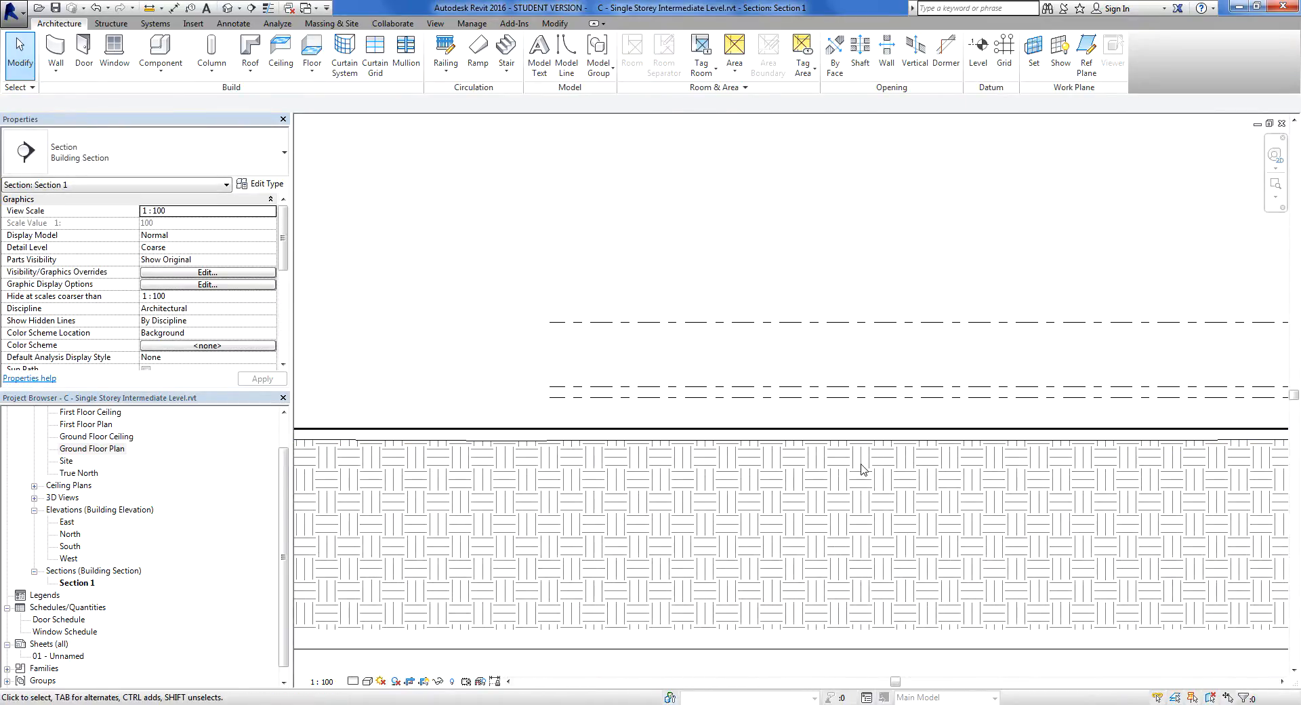
scroll(697, 467, "up", 4)
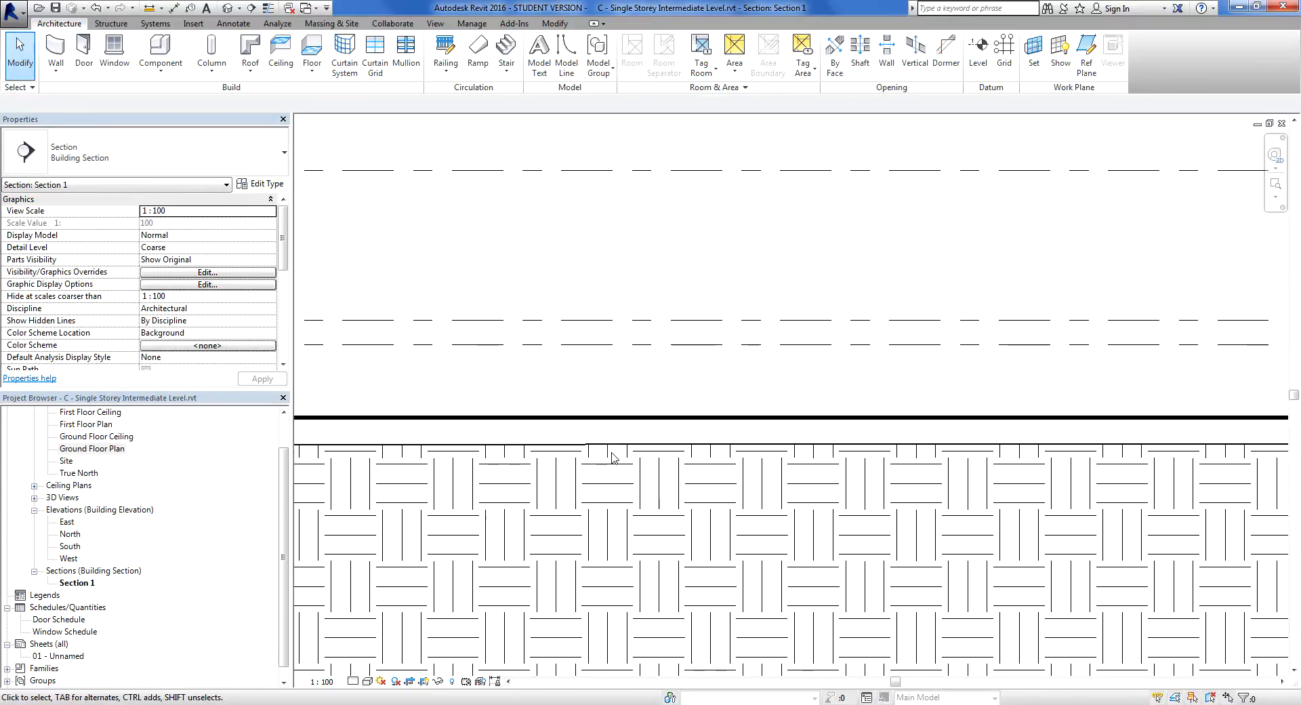
scroll(613, 454, "up", 2)
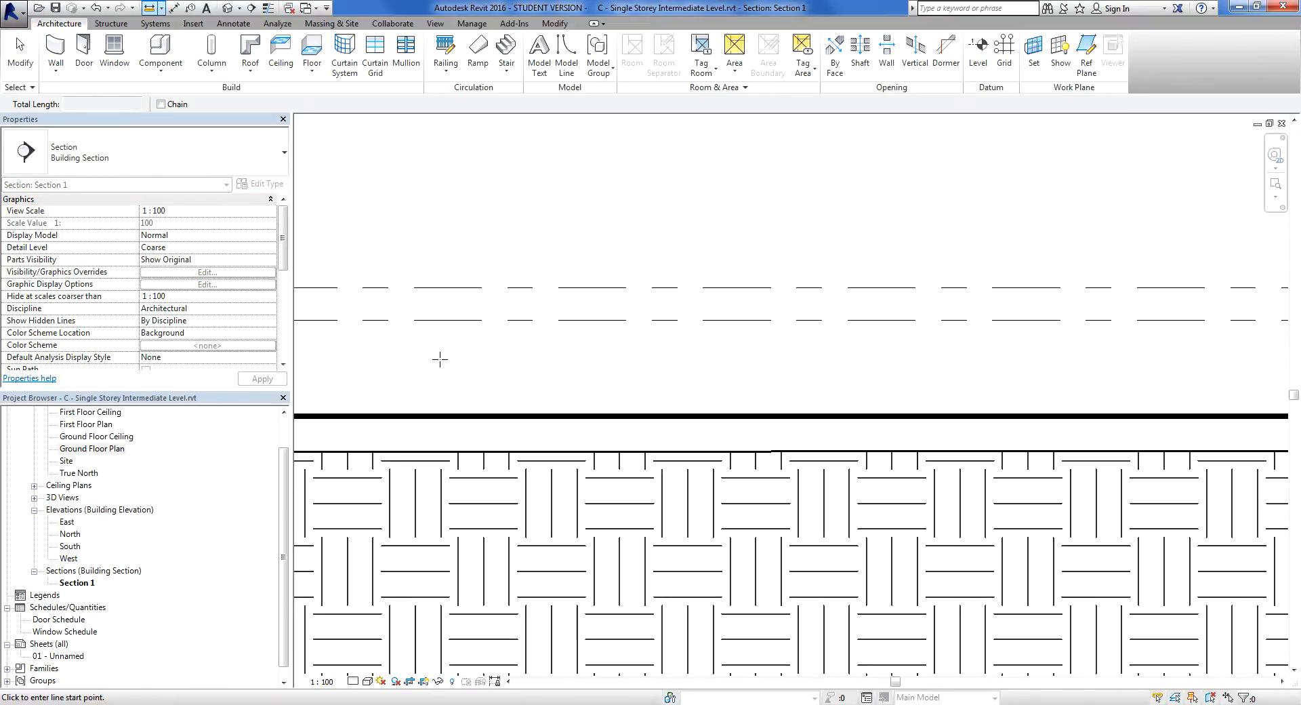
- Measure the gap between the Ground Floor Plan level and the topography surface
left_click(149, 8)
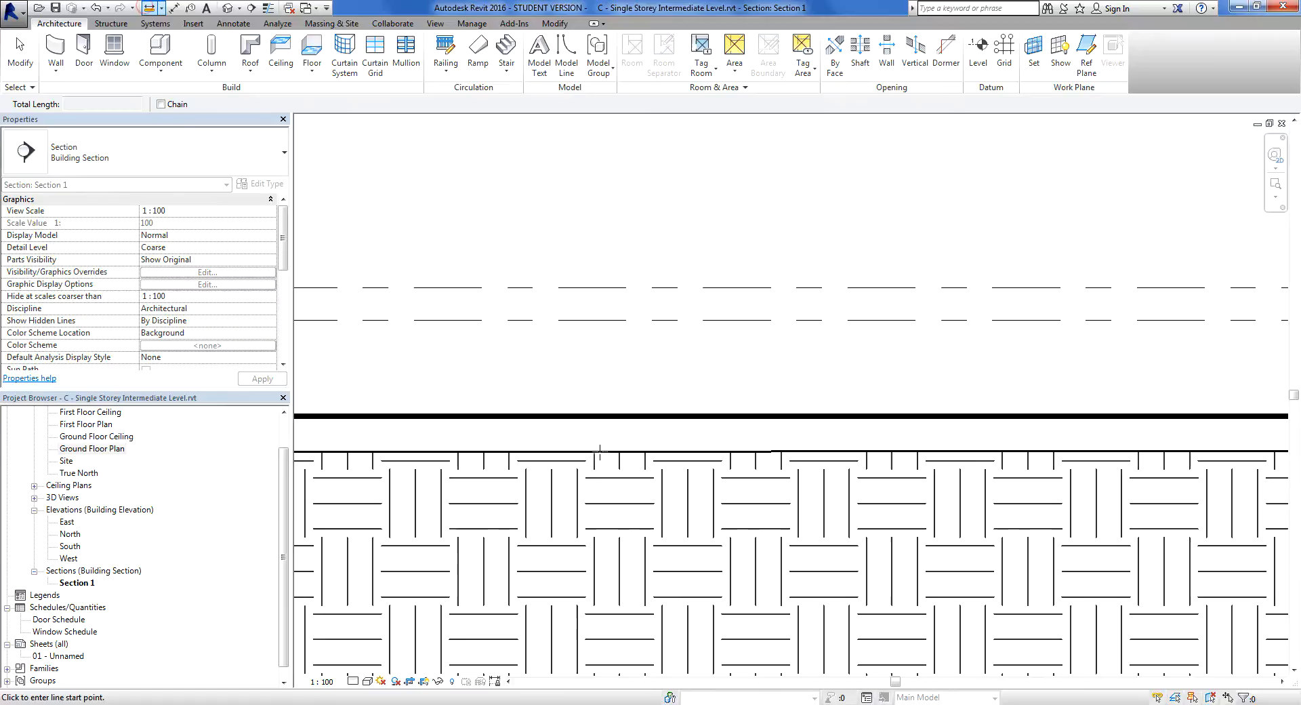
left_click(603, 416)
left_click(602, 450)
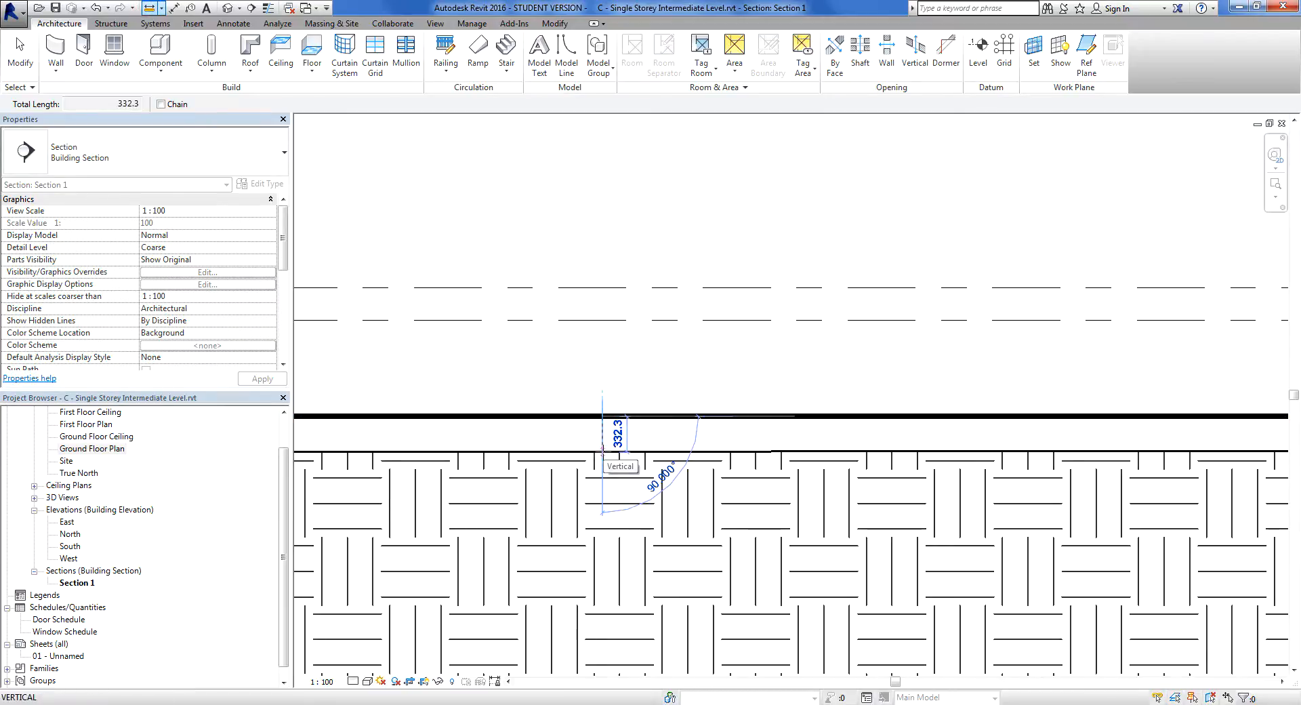
key("Escape")
key("Escape")
scroll(814, 516, "down", 4)
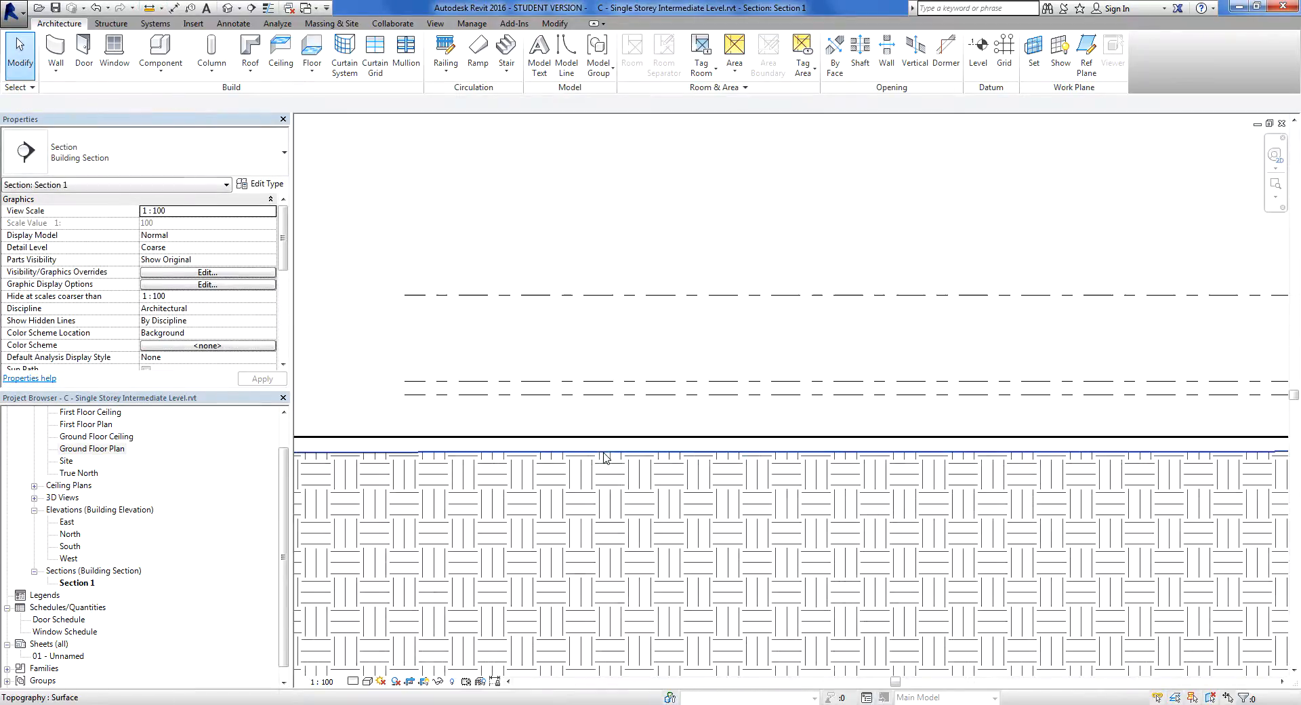
scroll(1096, 521, "up", 5)
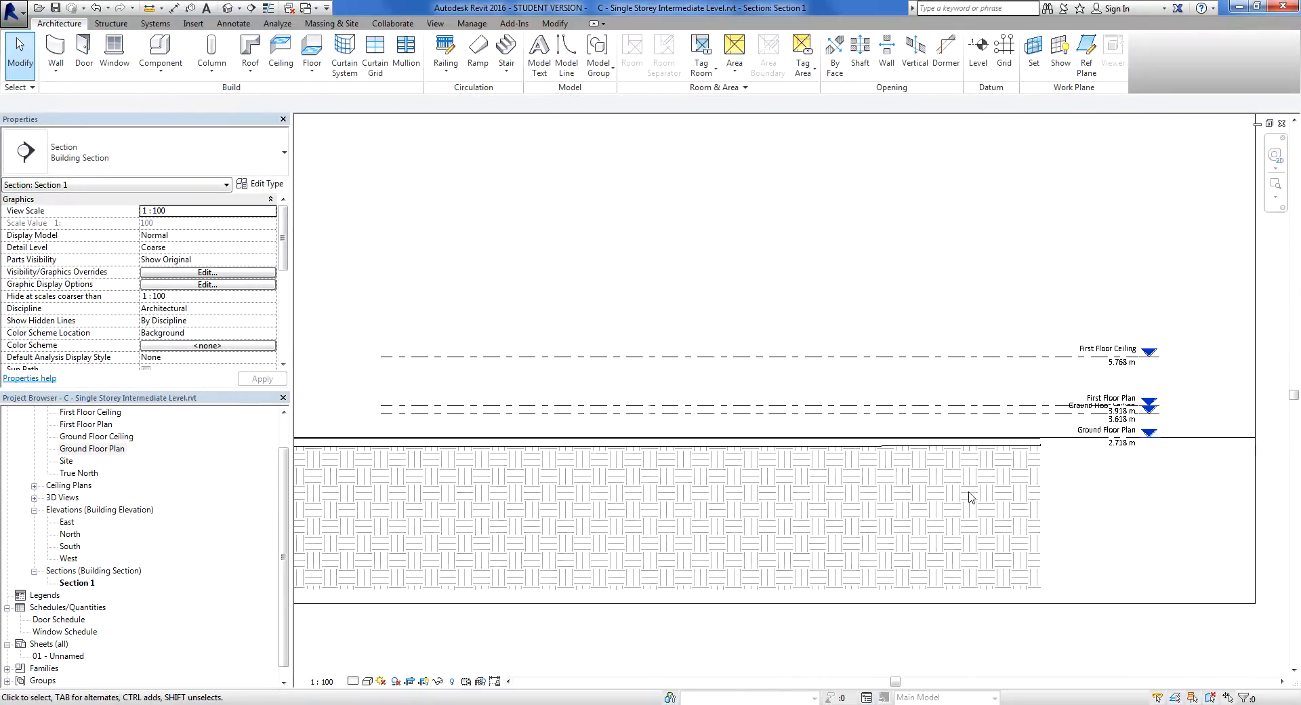
- Set the Ground Floor Plan level elevation to 2.7 m
left_click(1162, 425)
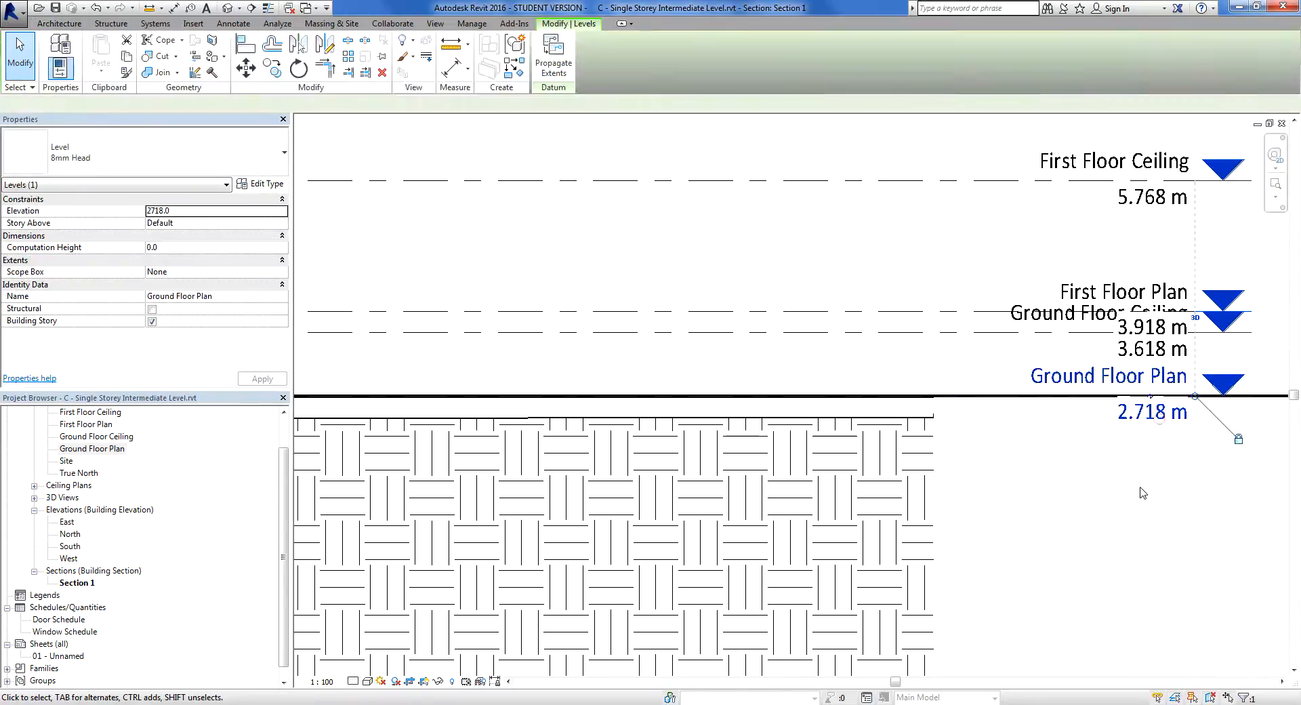
left_click(1156, 424)
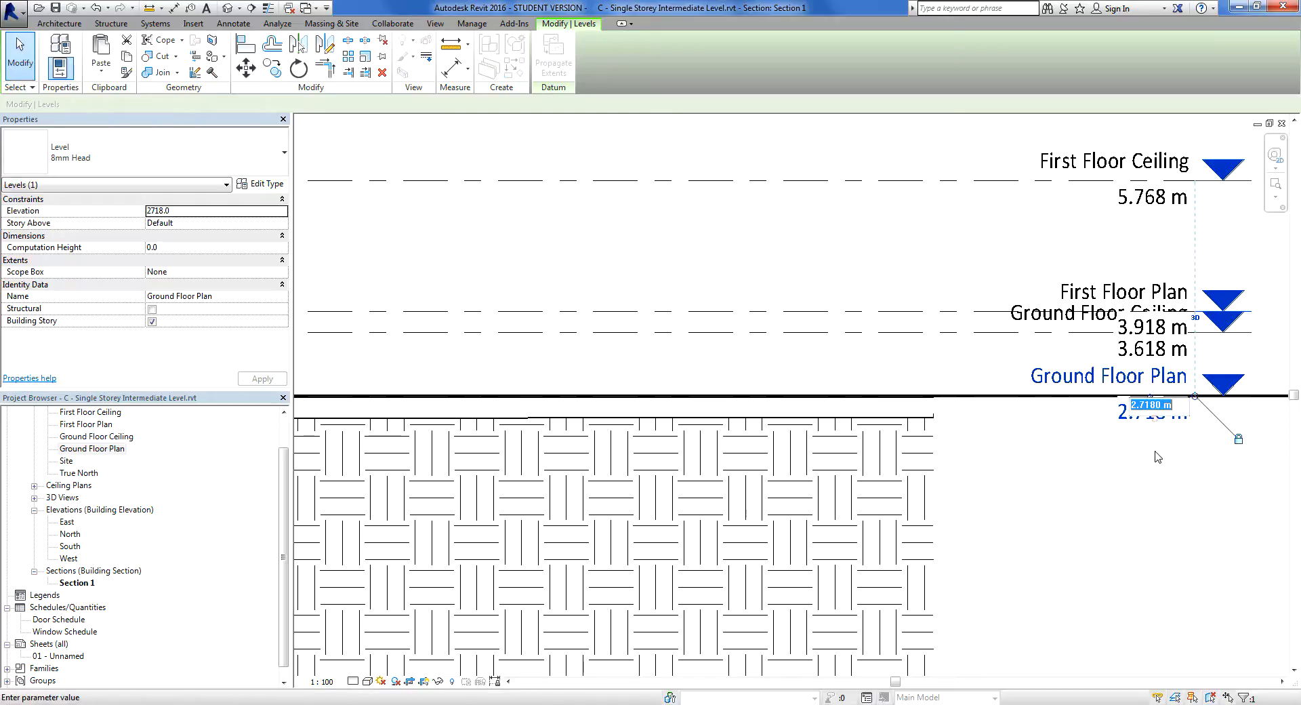
type("2.7")
key("Return")
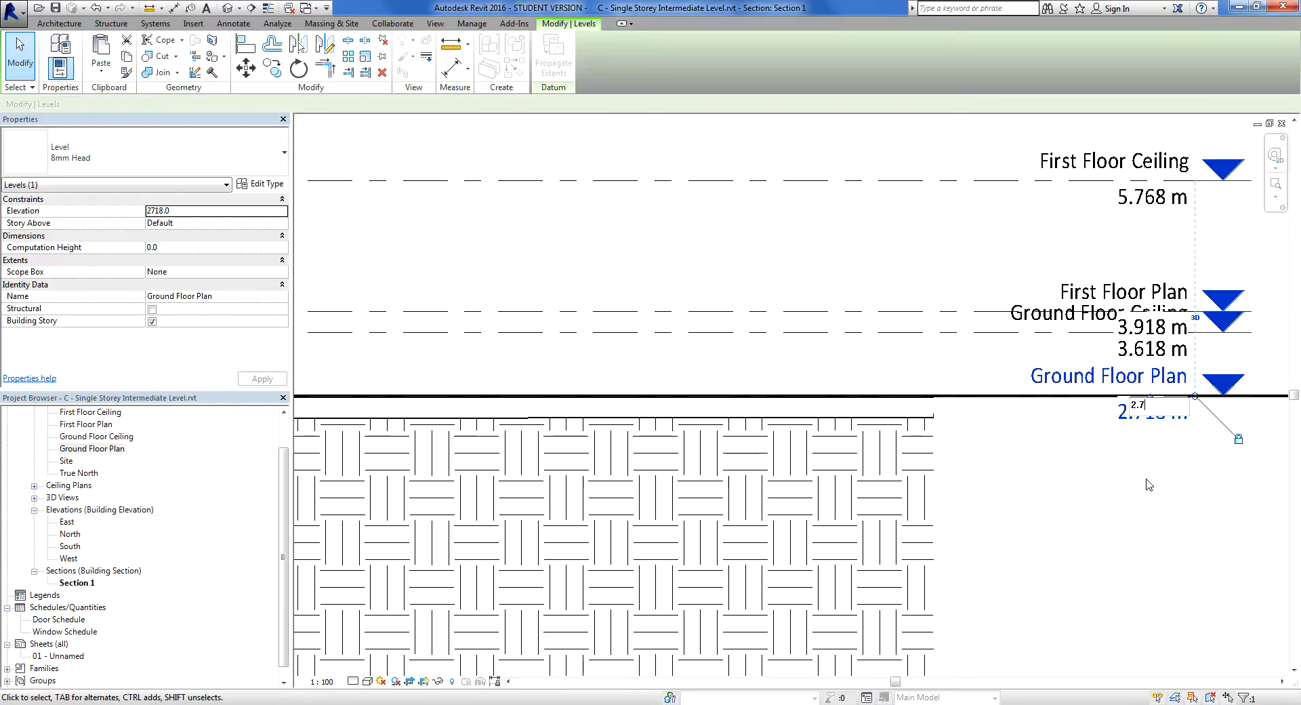
left_click(1147, 485)
scroll(1146, 484, "down", 3)
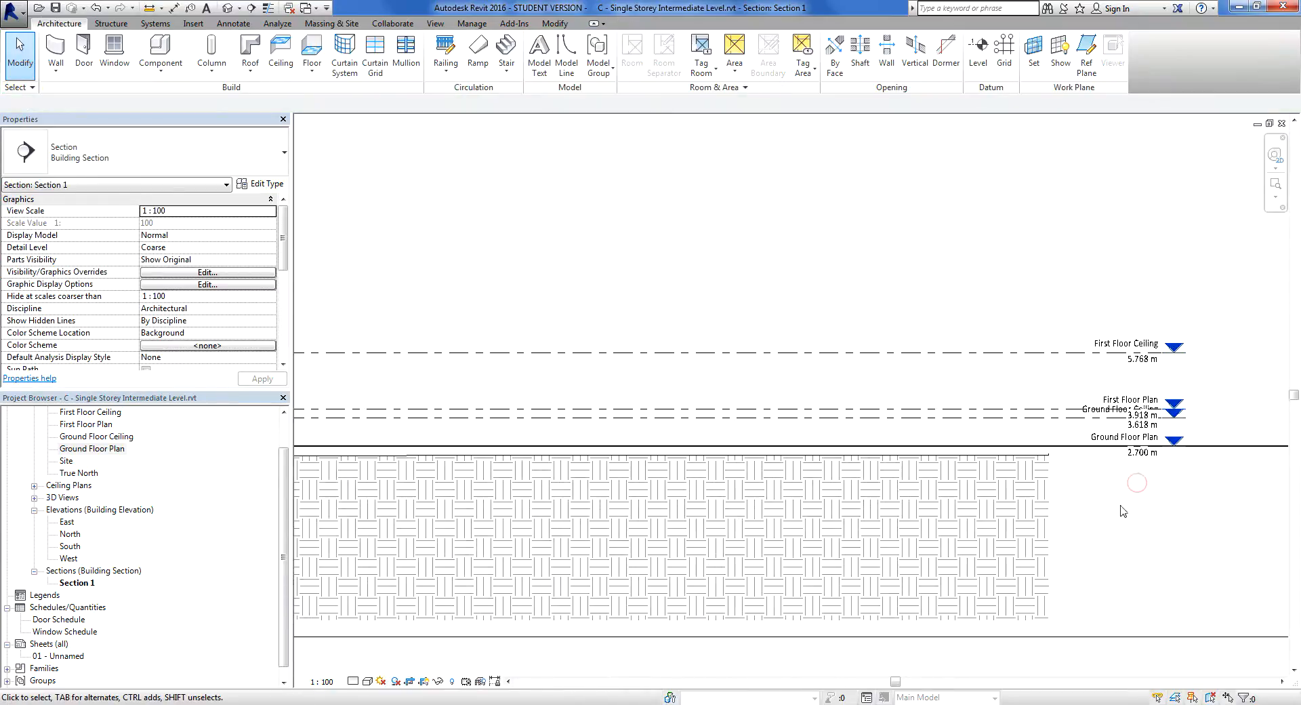
middle_click_drag(640, 518, 800, 517)
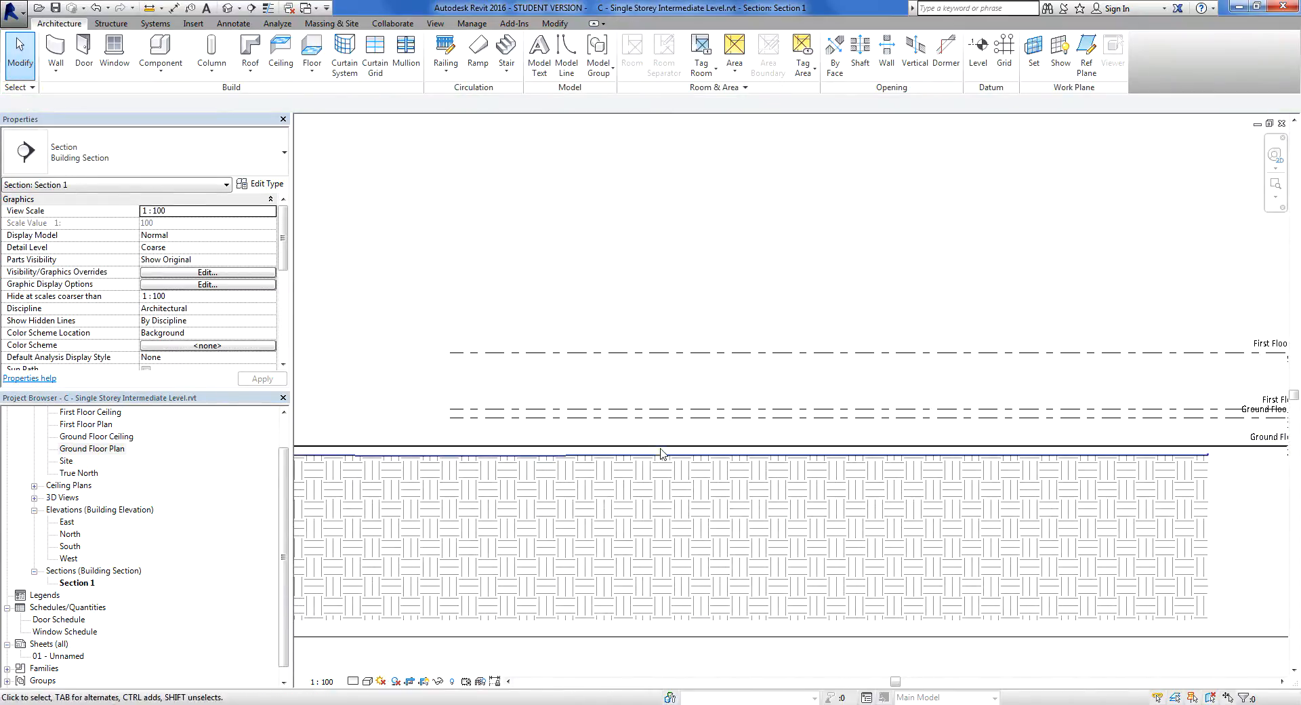
- Delete the First Floor Plan level, confirming removal of its First Floor Plan view
scroll(657, 463, "up", 3)
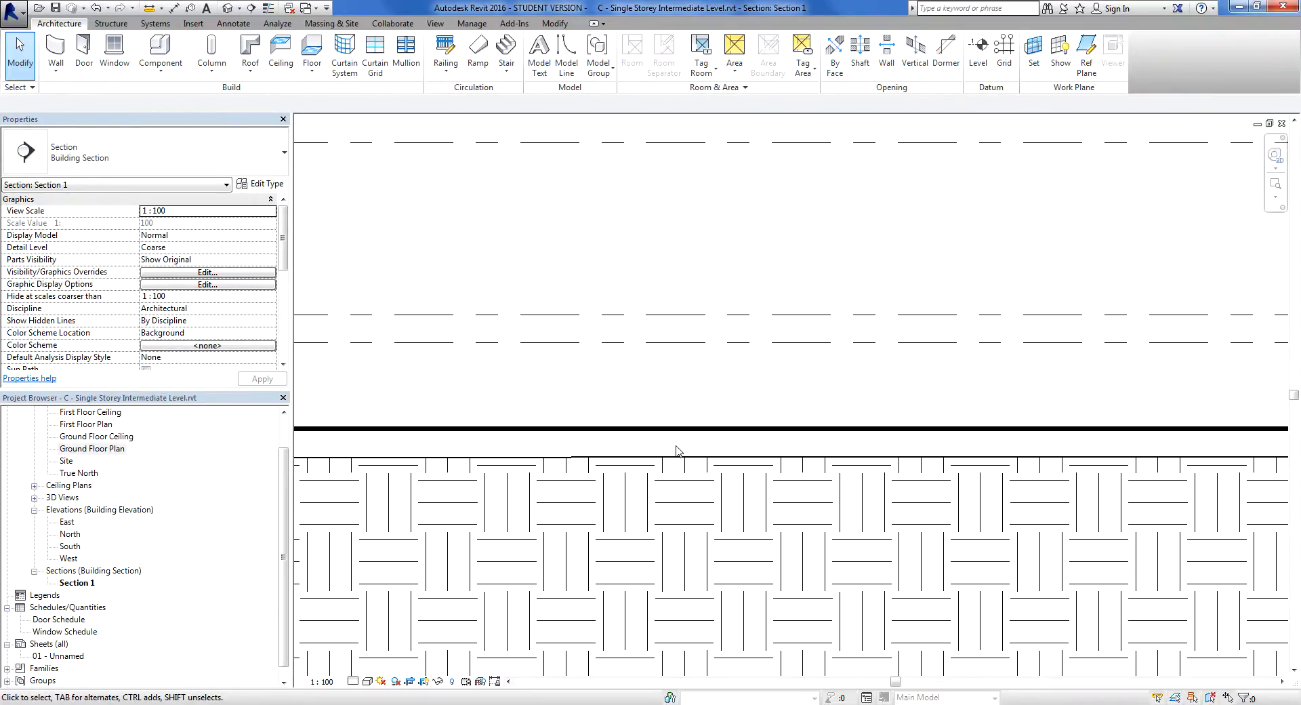
scroll(677, 449, "down", 5)
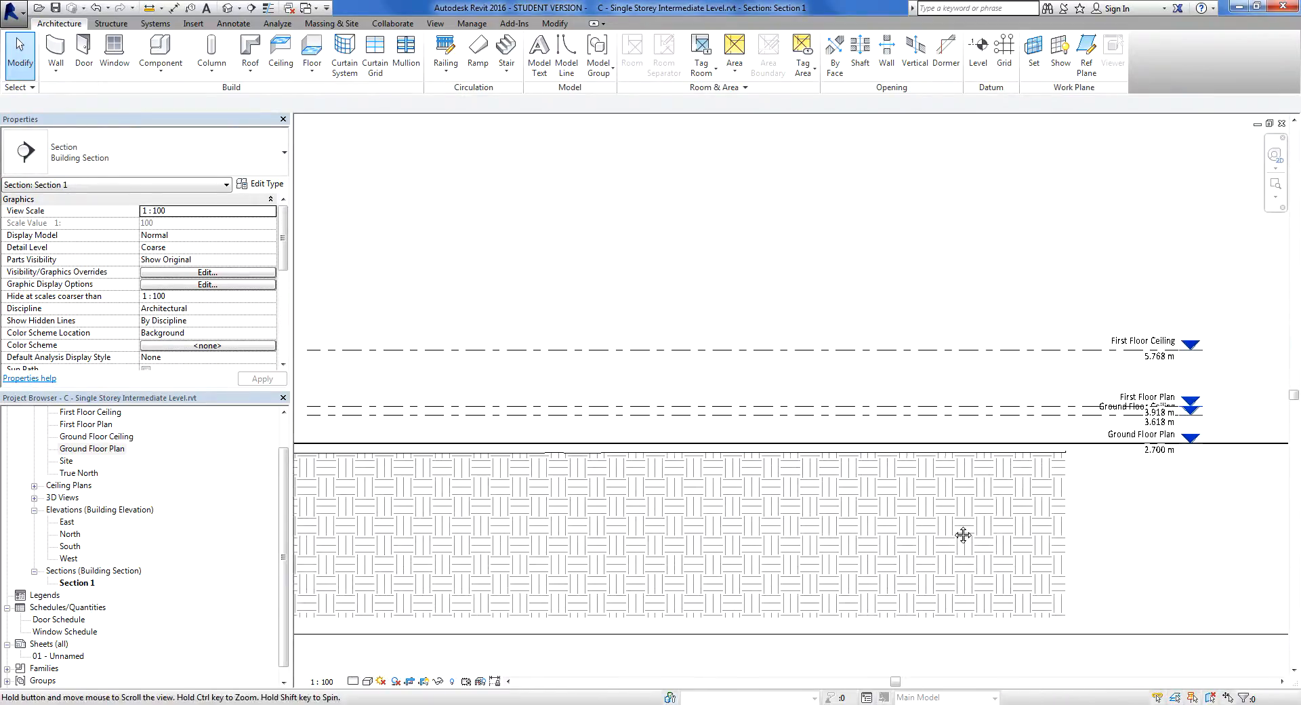
mouse_move(1114, 526)
middle_mouse_down()
mouse_move(973, 539)
mouse_move(1101, 543)
middle_mouse_up()
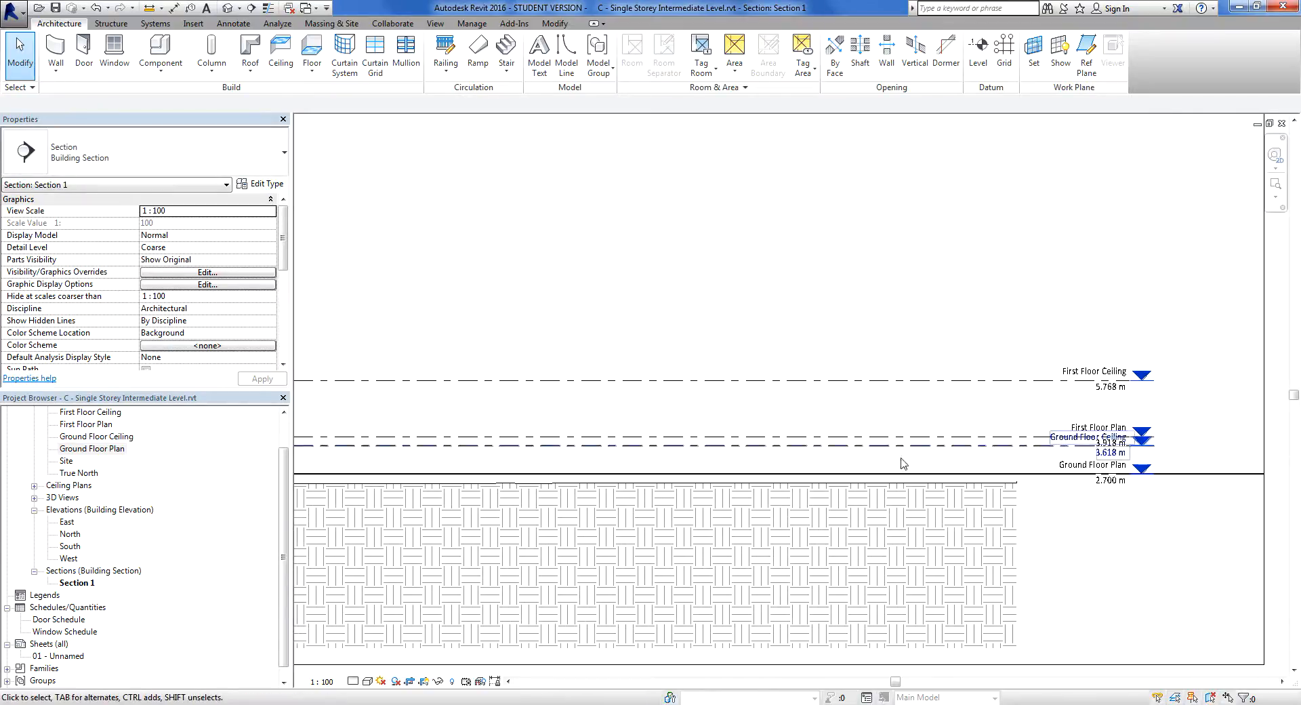
left_click(883, 442)
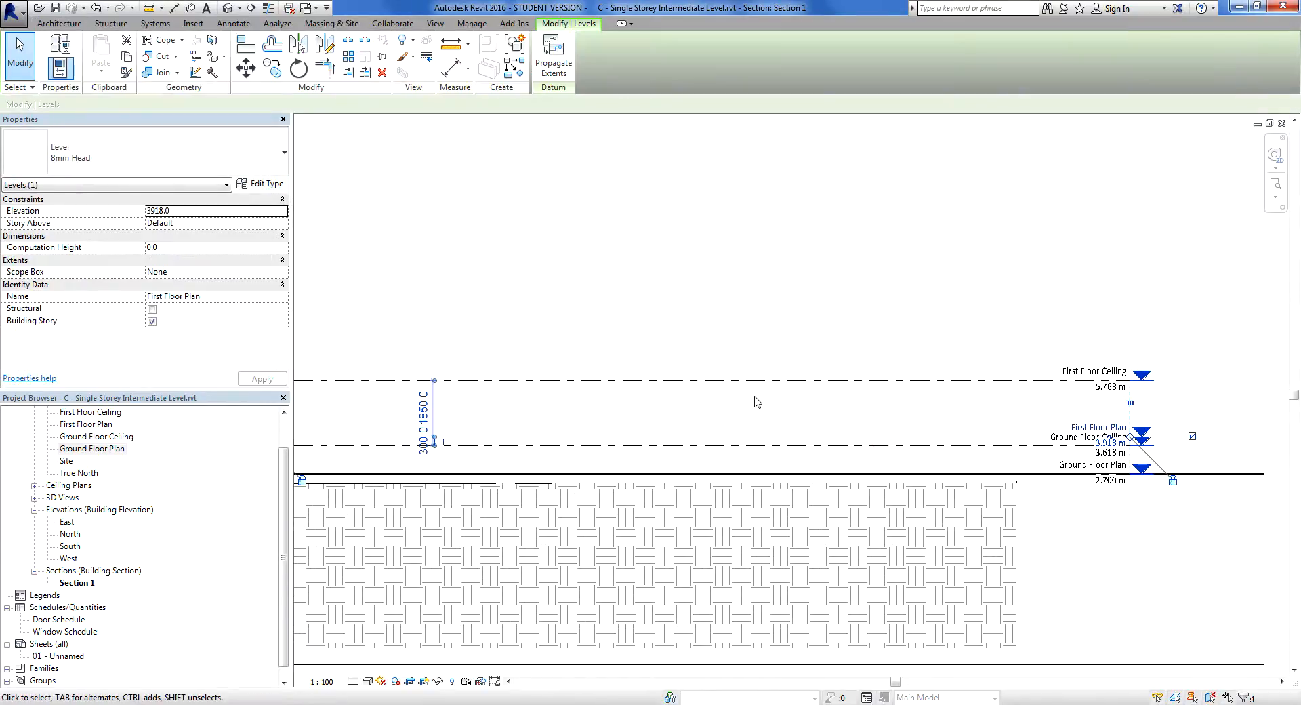
left_click(730, 387, "ctrl")
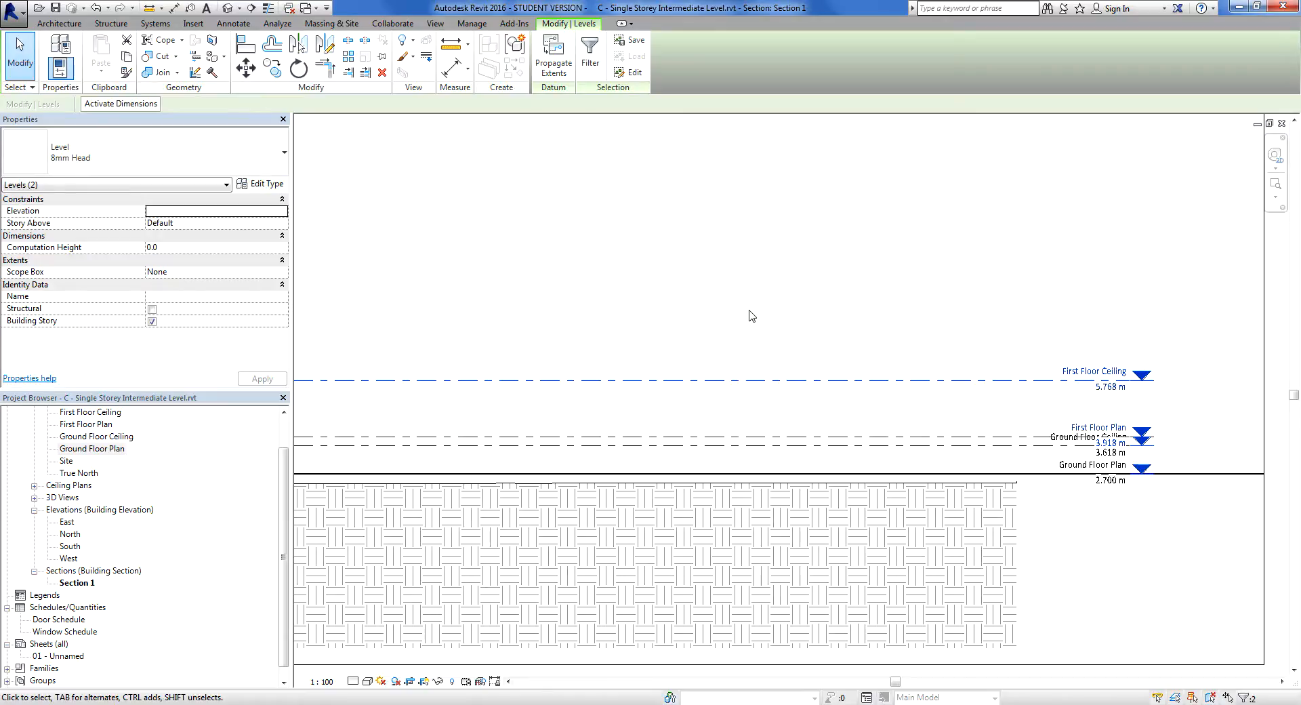
left_click(750, 315)
left_click(718, 436)
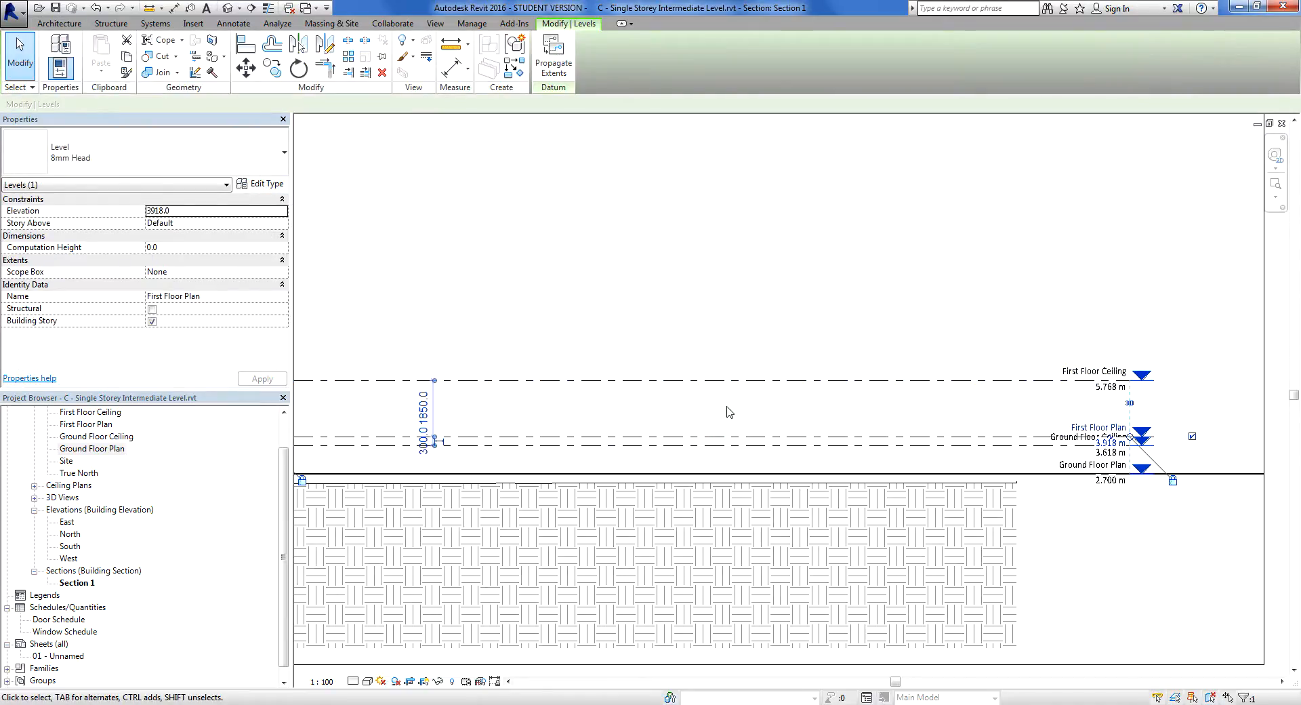
key("Delete")
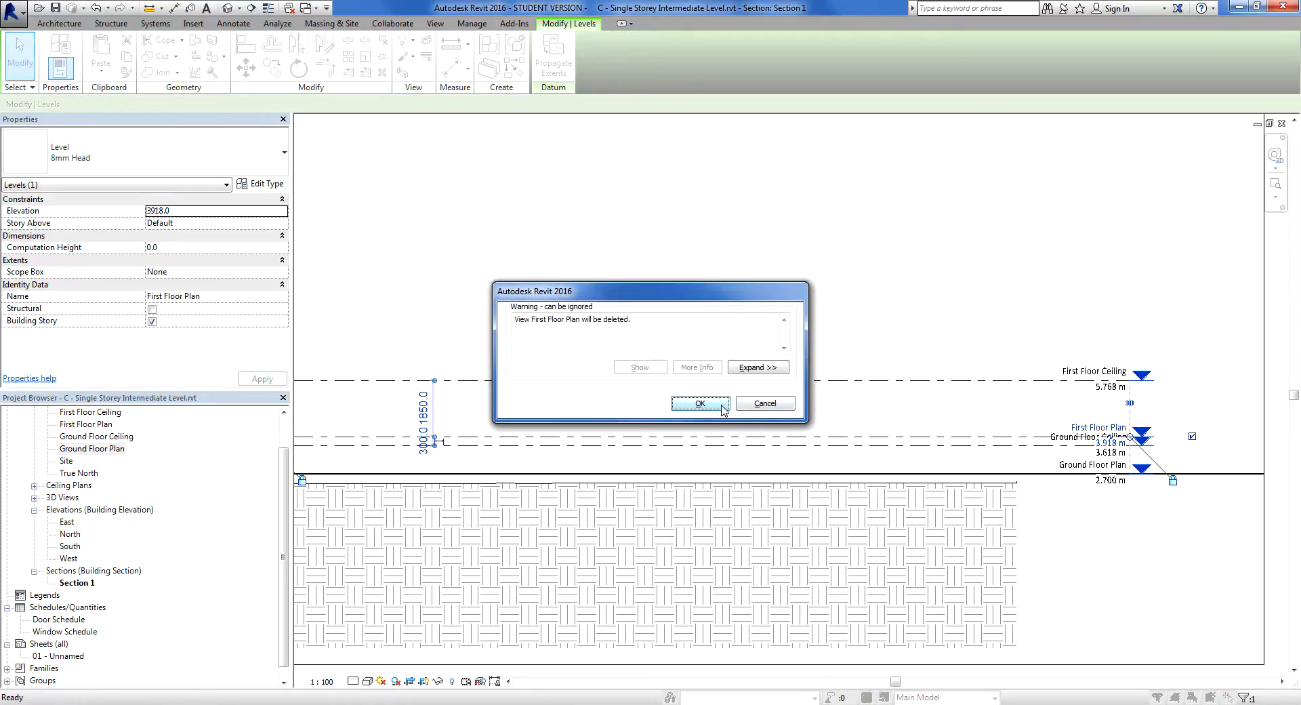
left_click(701, 404)
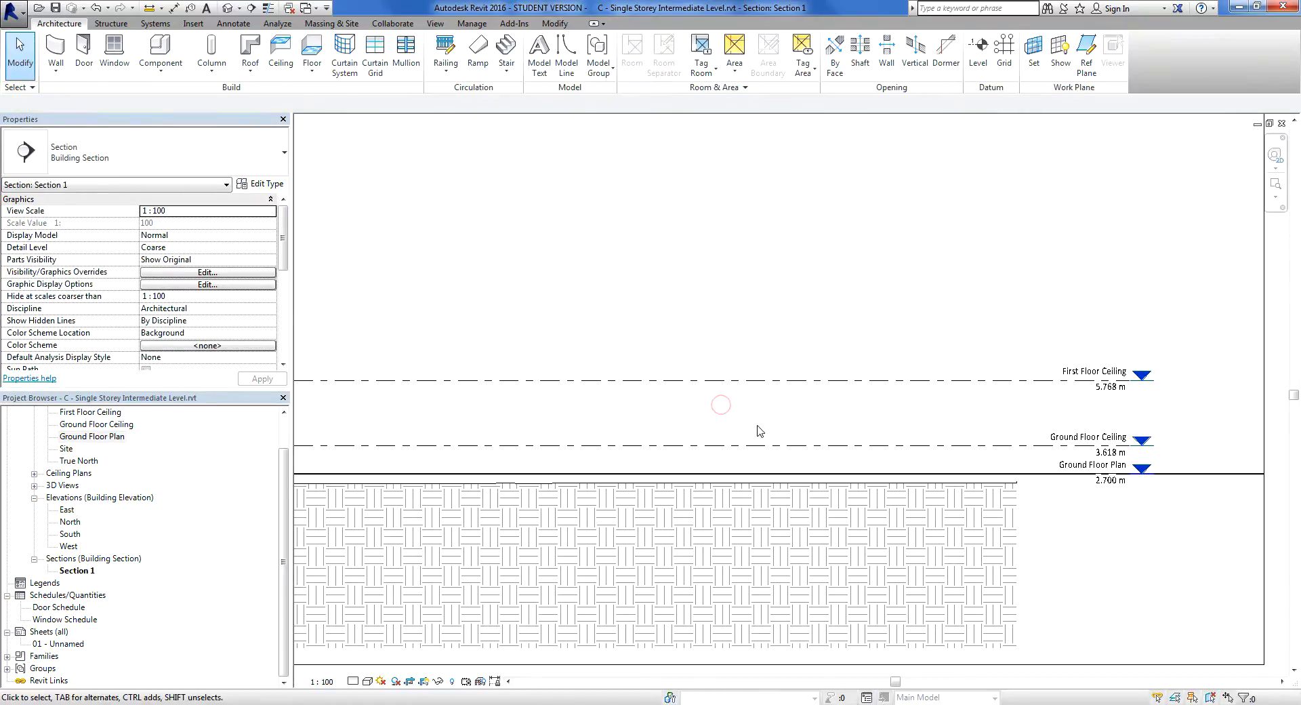
- Raise First Floor Ceiling to 9.218 m and rename it and its view 'Roof Plan'
left_click(1048, 380)
left_click(1048, 380)
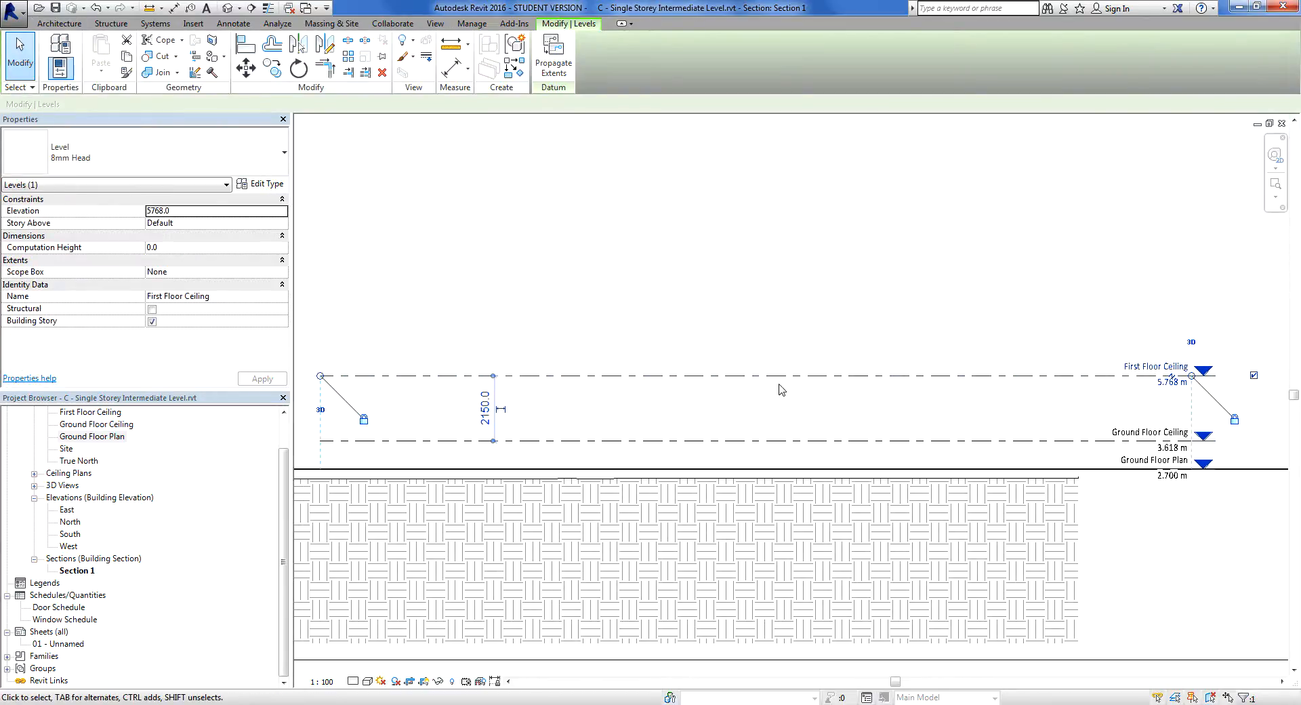
left_click_drag(768, 376, 768, 270)
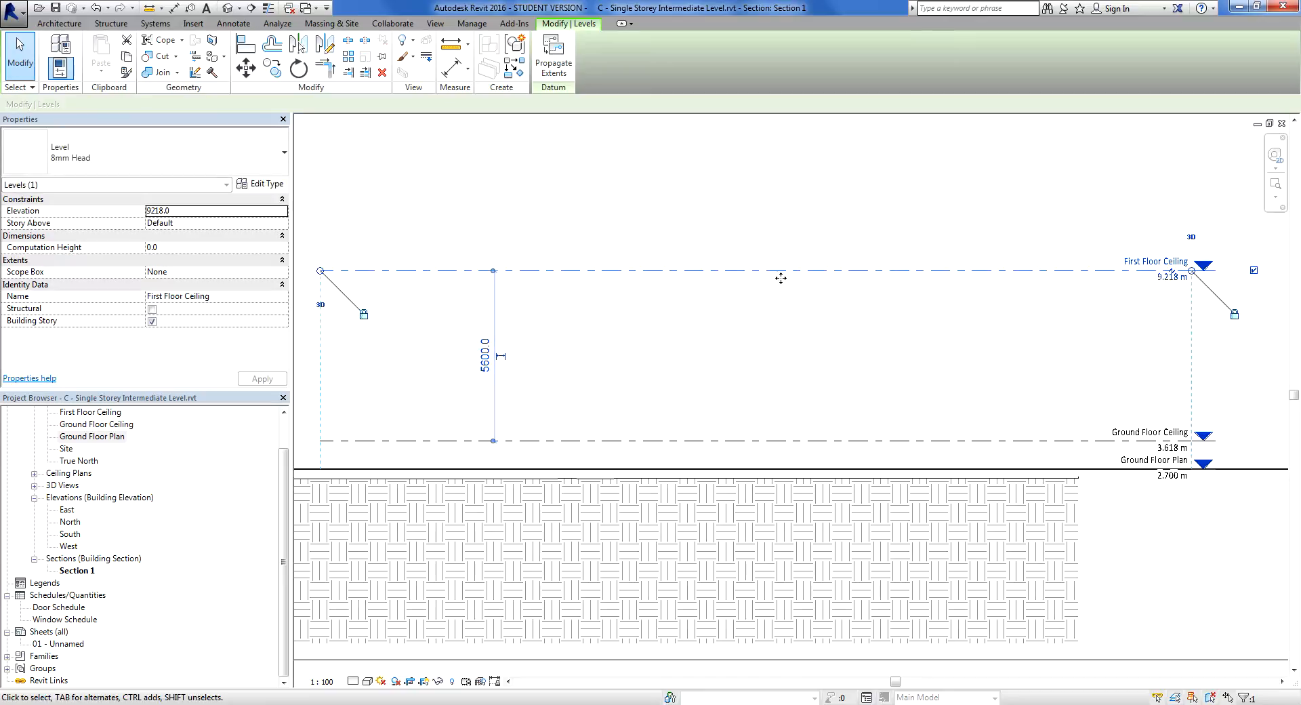
left_click(1155, 260)
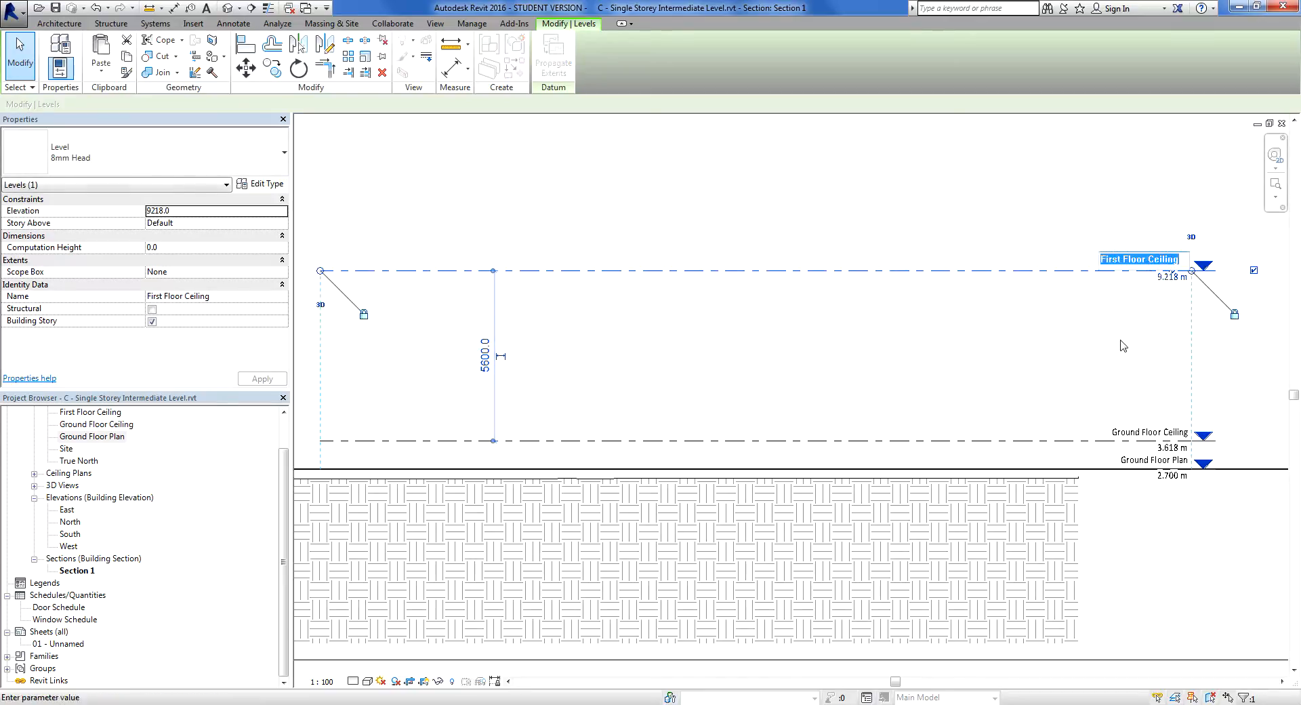
type("Roo")
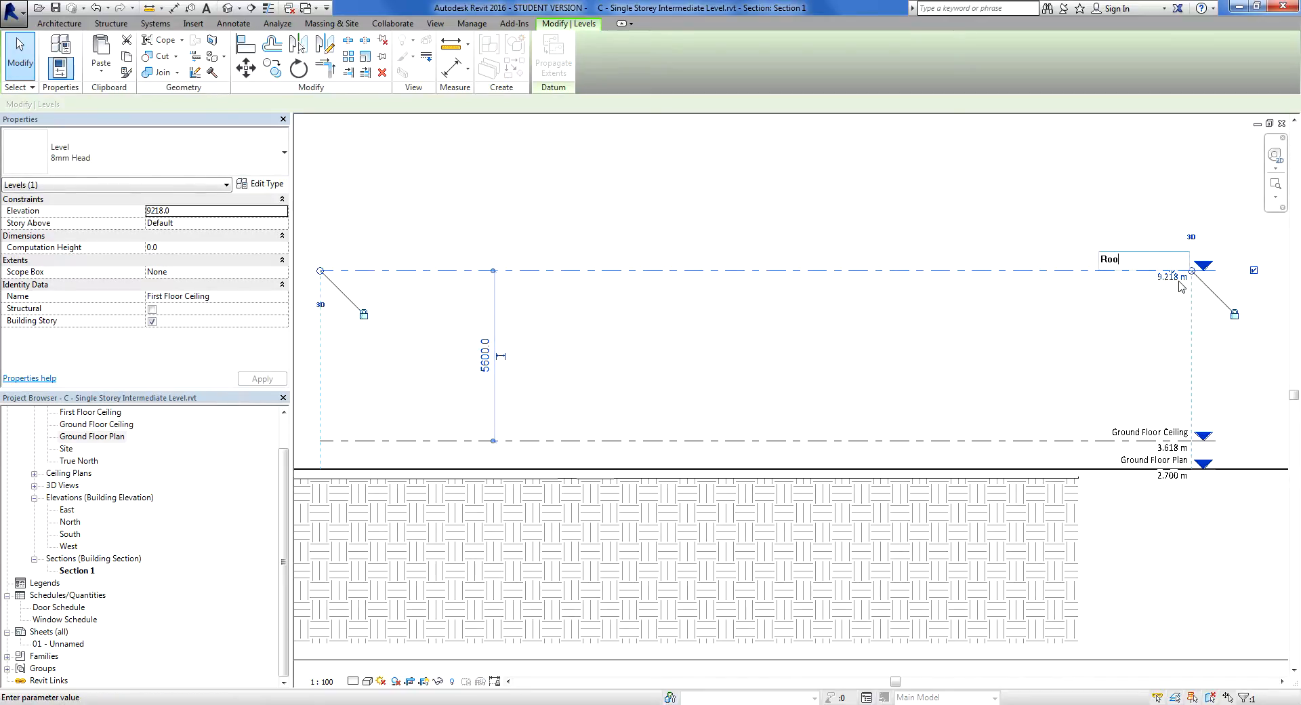
type("f Plan")
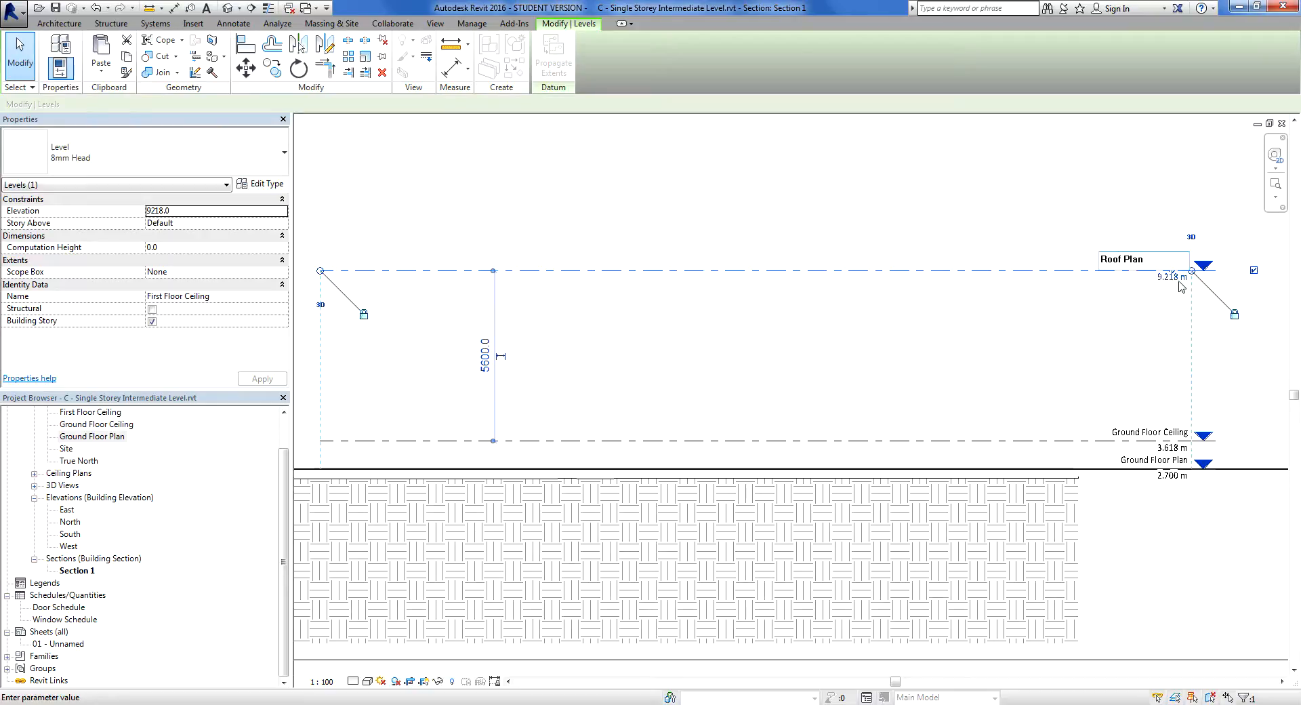
key("Return")
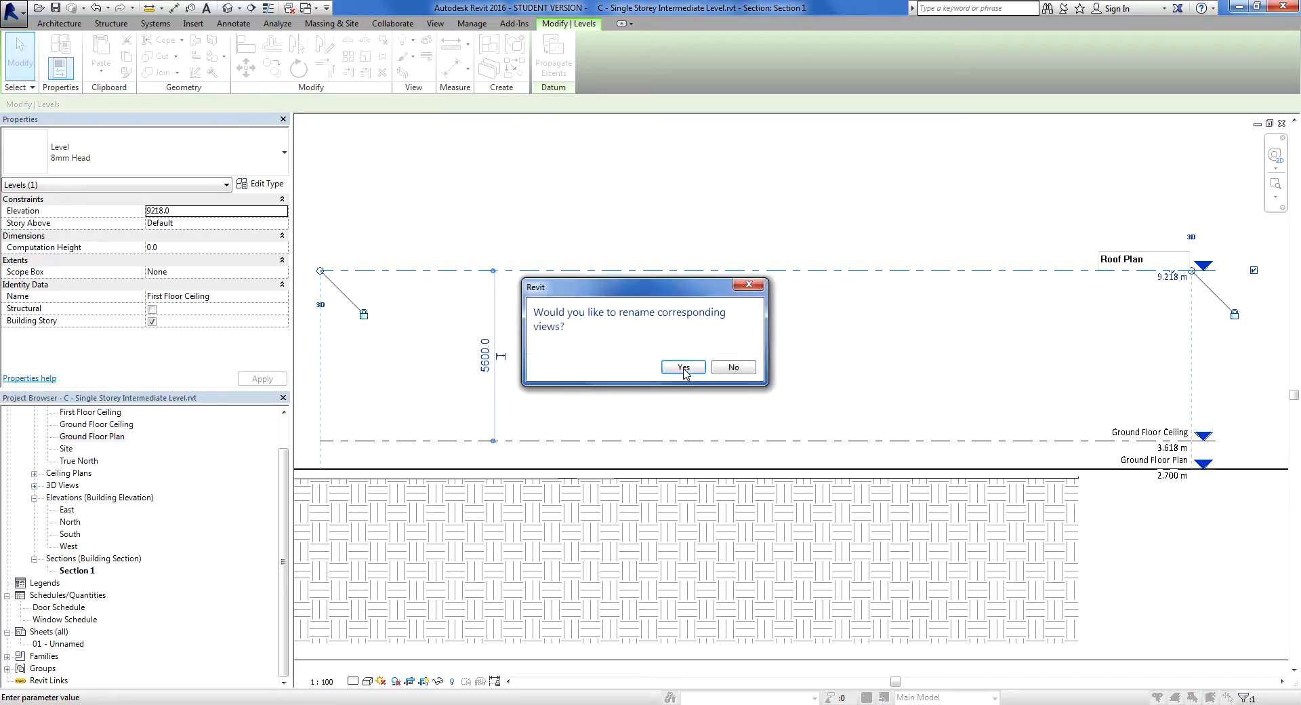
left_click(684, 368)
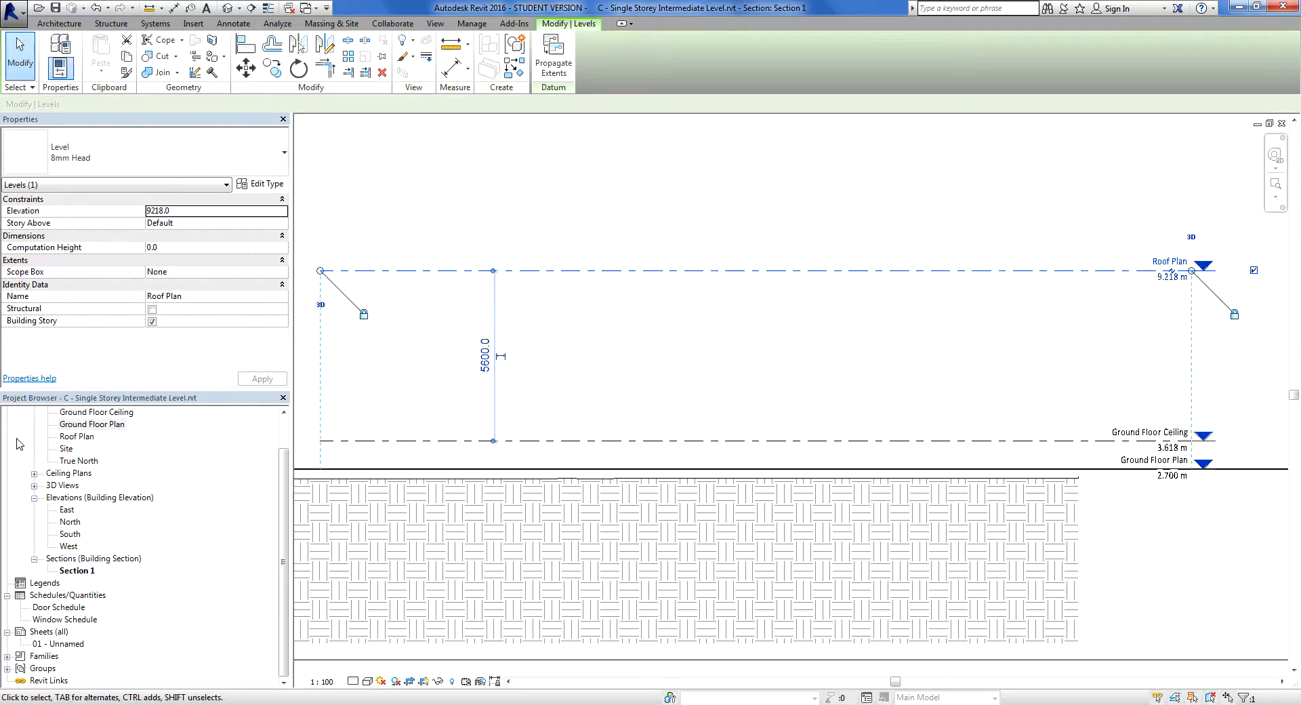
left_click(938, 367)
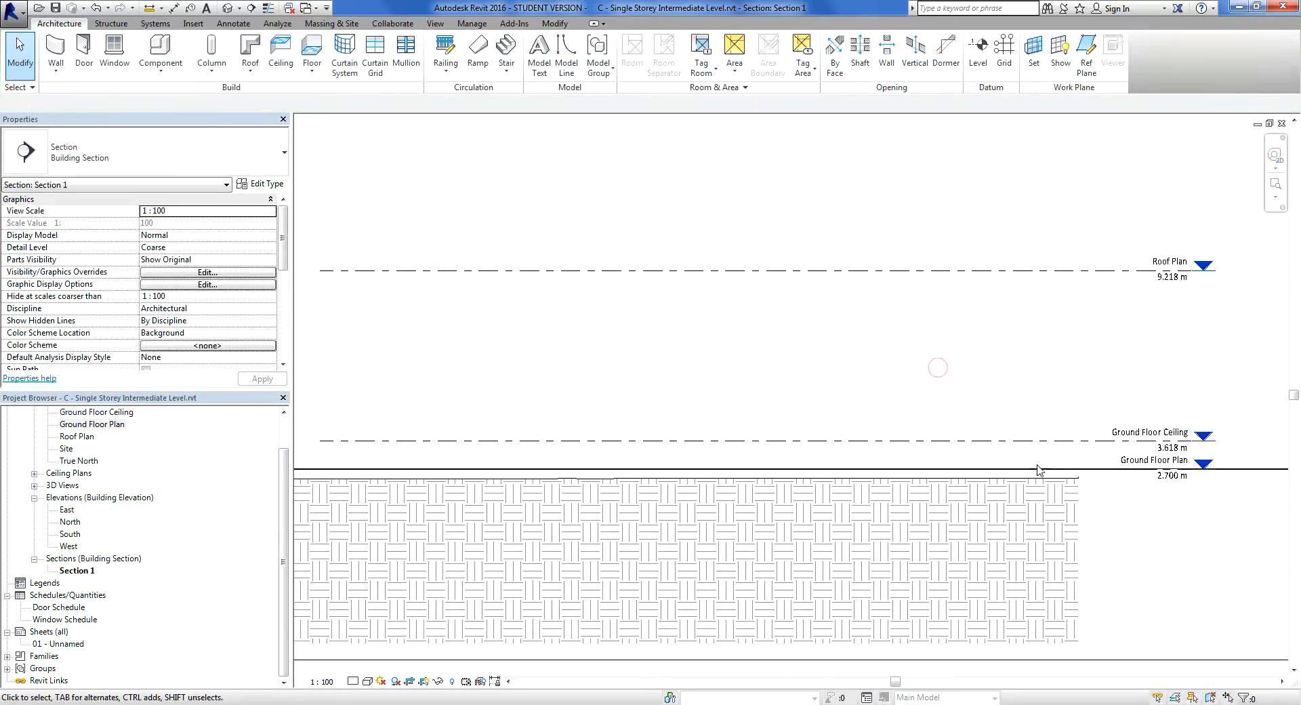
- Set Ground Floor Ceiling 2750 mm above Ground Floor Plan using its temporary dimension
scroll(1039, 469, "up", 2)
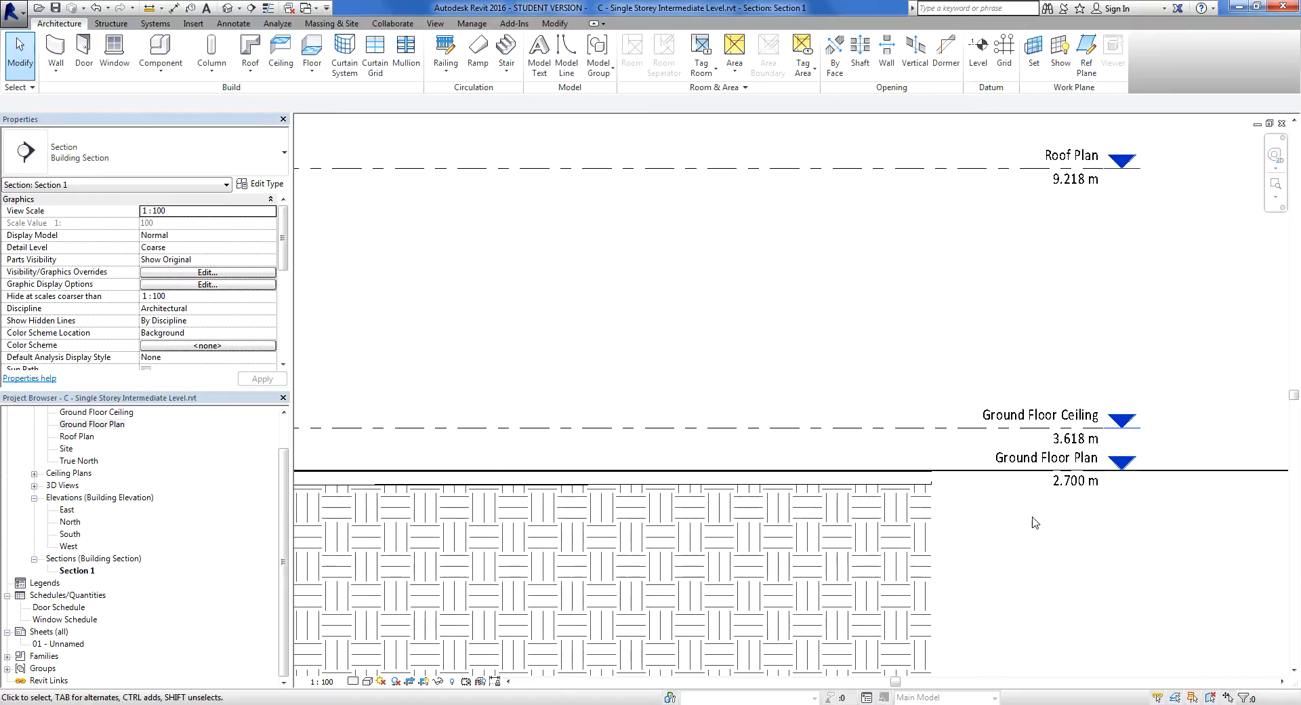
middle_click_drag(1035, 521, 1172, 509)
left_click(912, 424)
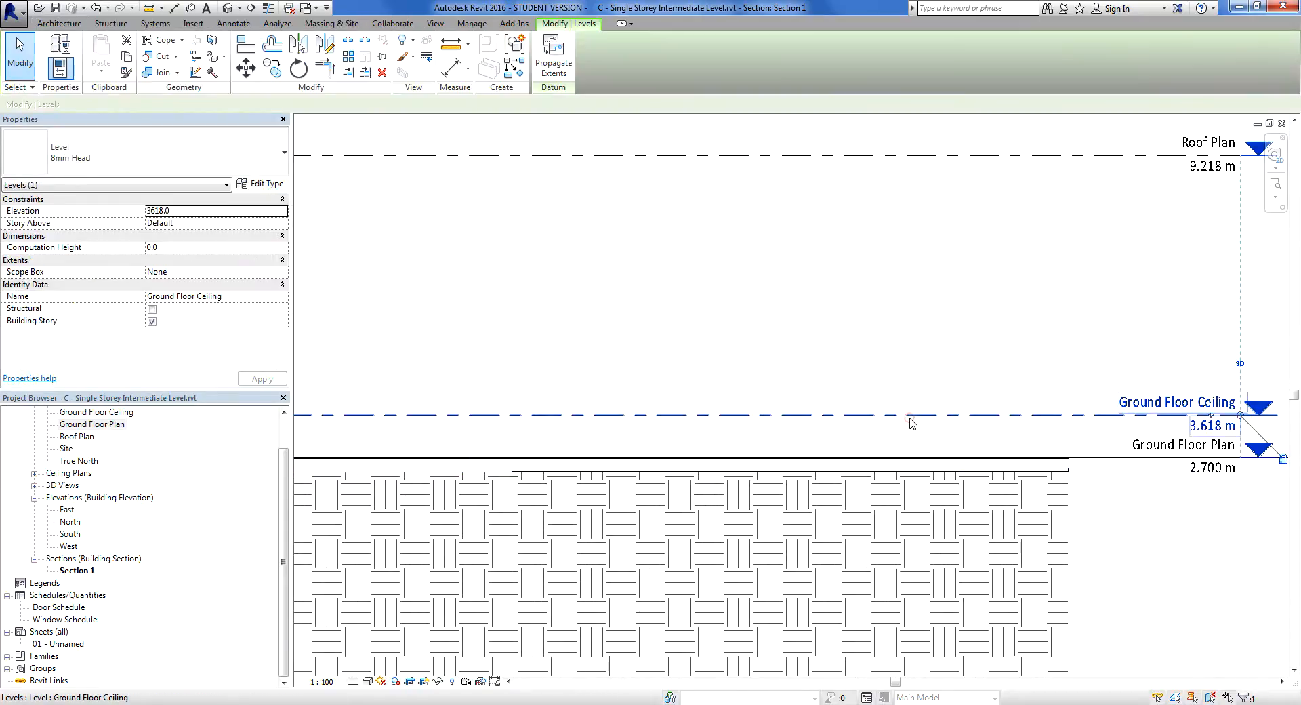
scroll(1092, 386, "down", 2)
scroll(712, 426, "up", 2)
scroll(711, 426, "up", 2)
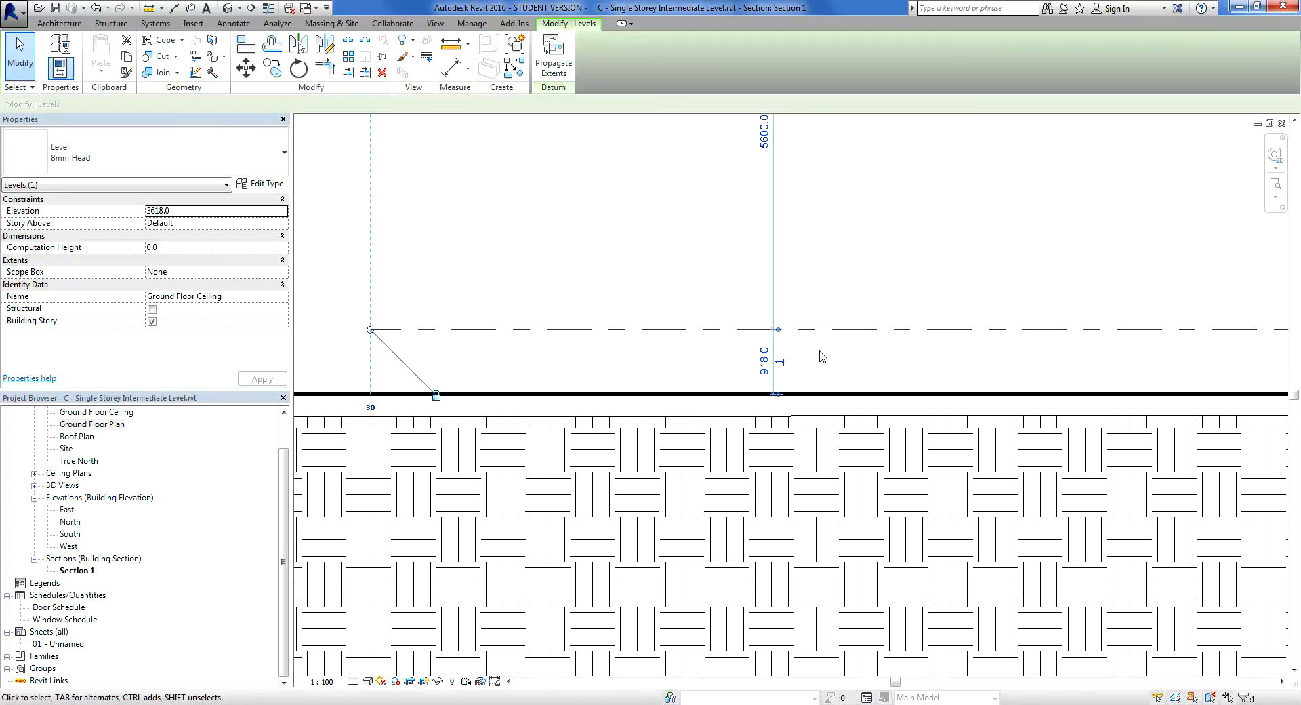
left_click(763, 370)
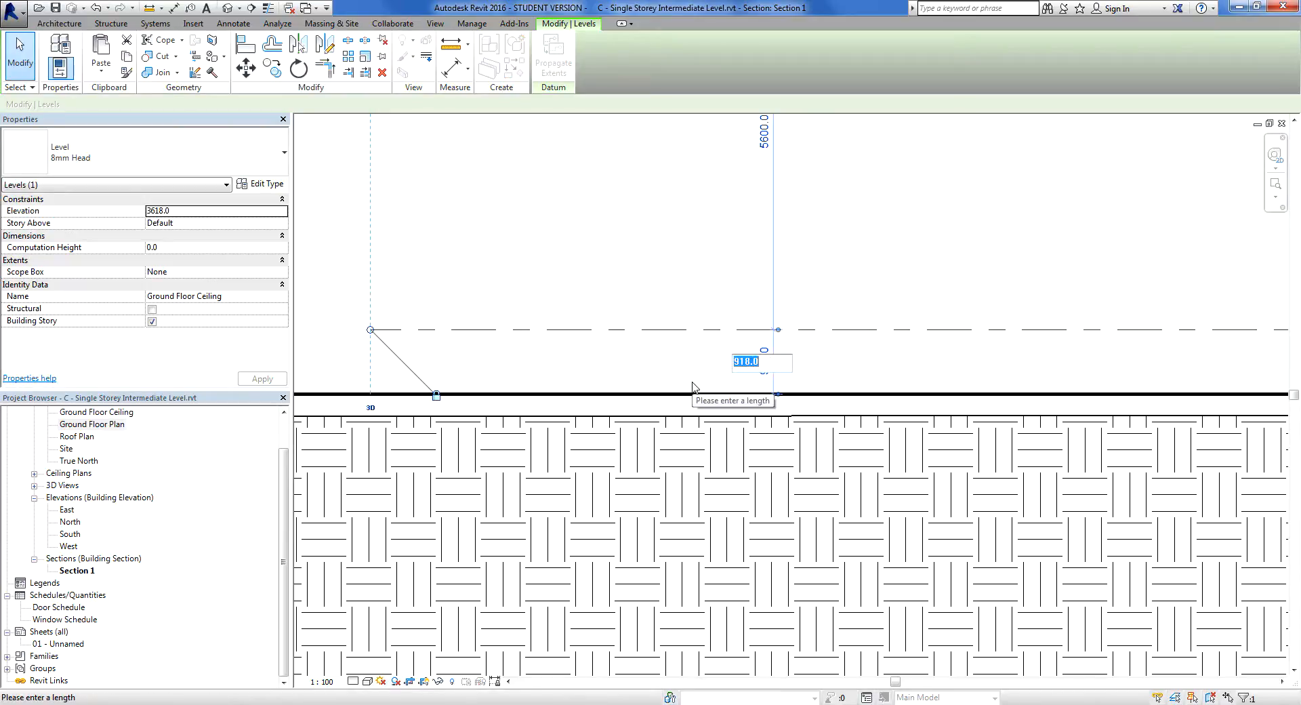
type("2750")
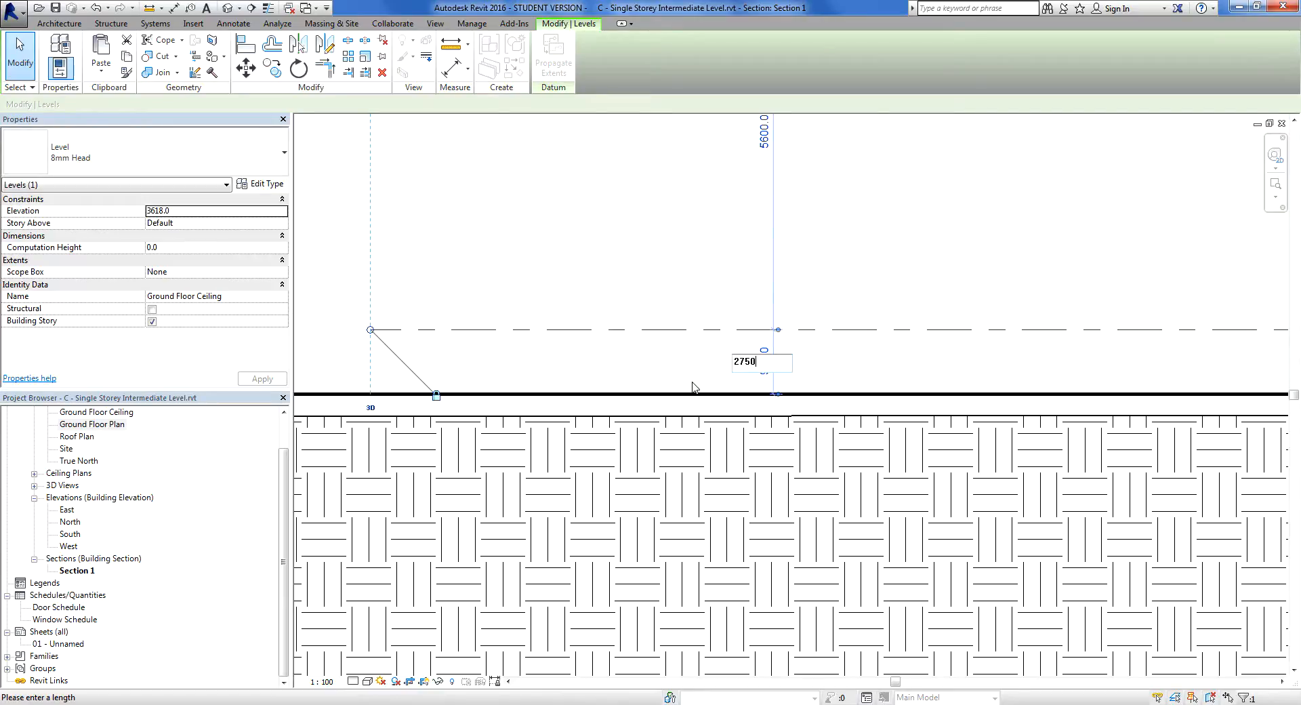
key("Return")
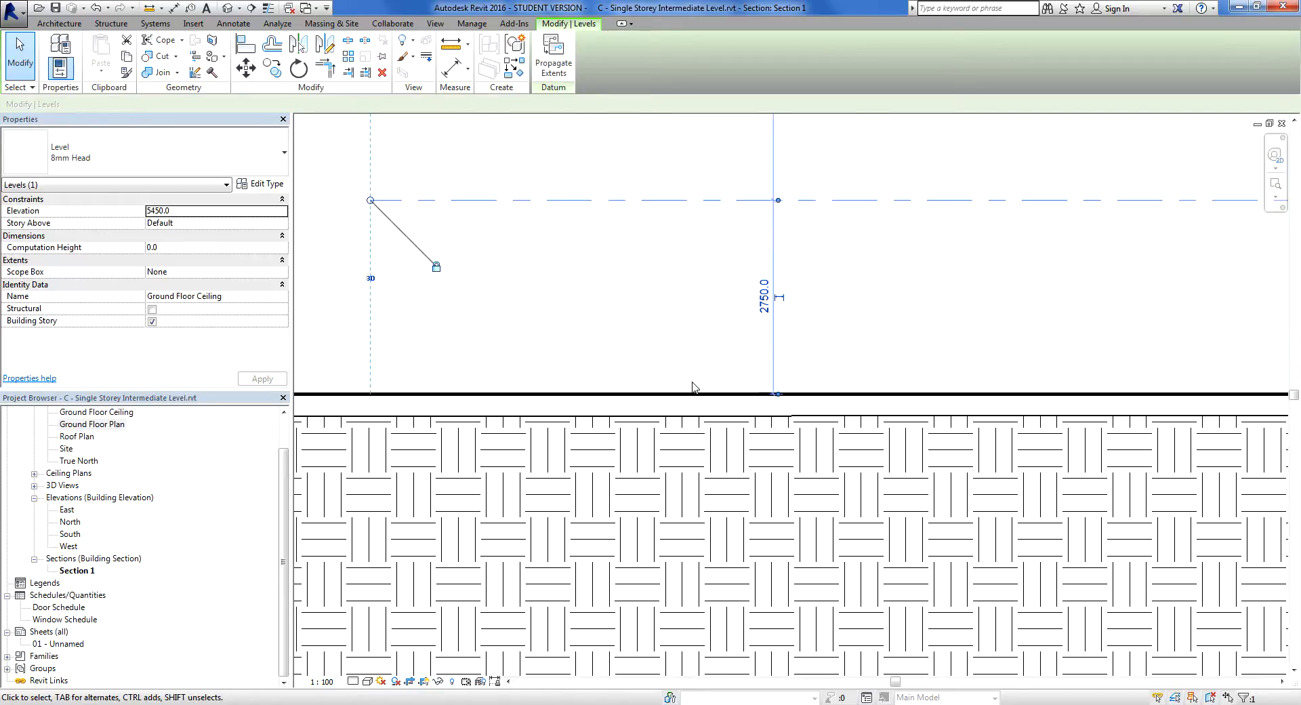
left_click(610, 333)
- Zoom out and pan Section 1 to show all three levels
scroll(614, 331, "down", 3)
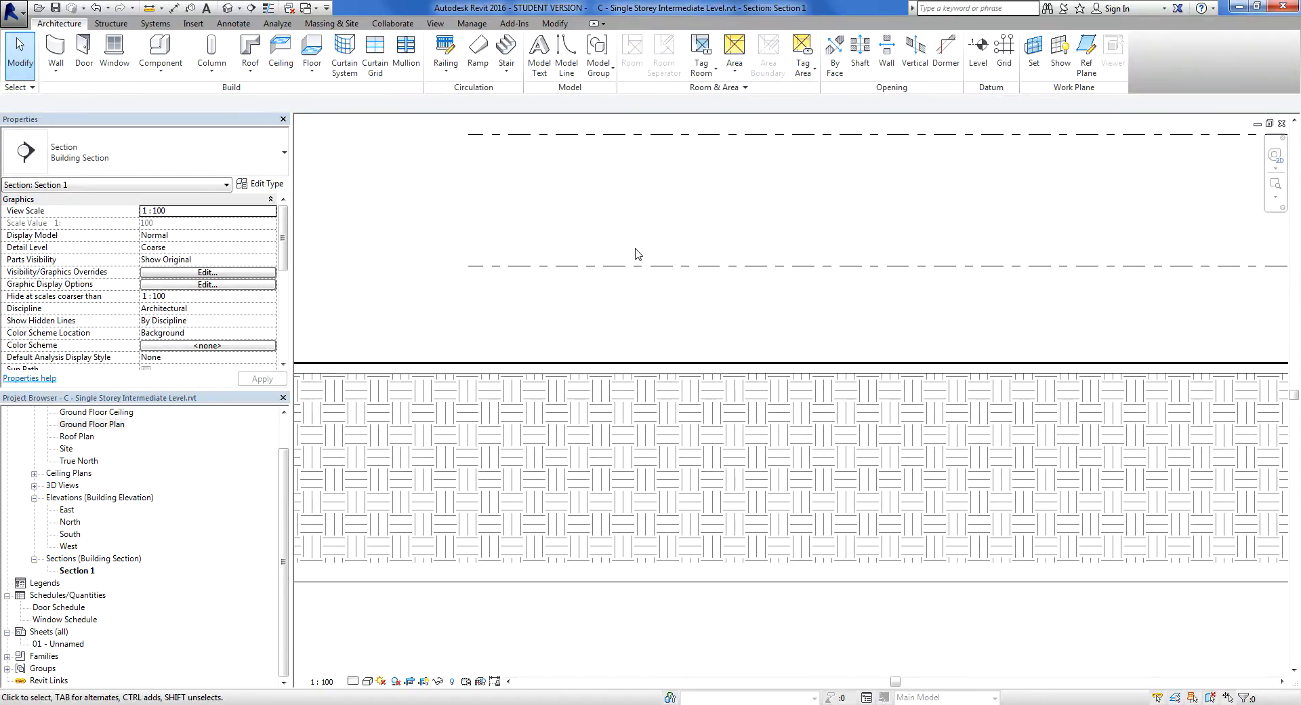
scroll(714, 304, "down", 2)
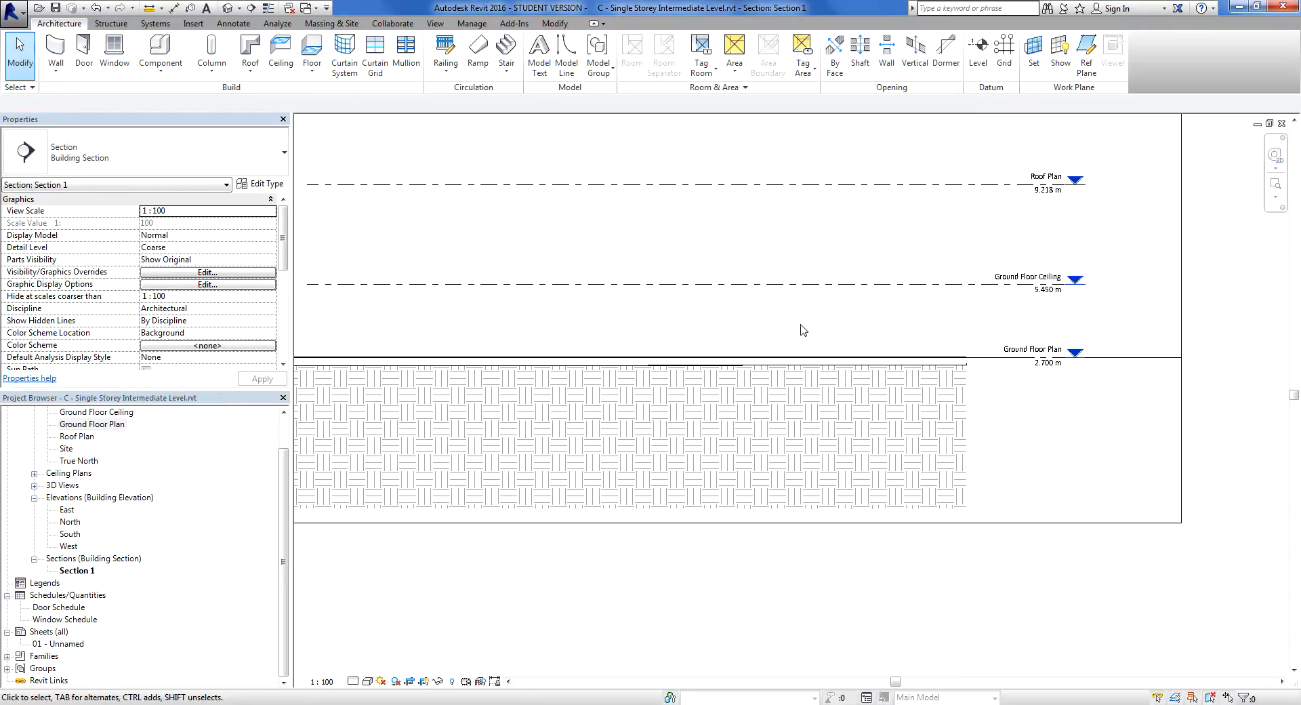
scroll(803, 330, "down", 1)
middle_click_drag(803, 330, 980, 428)
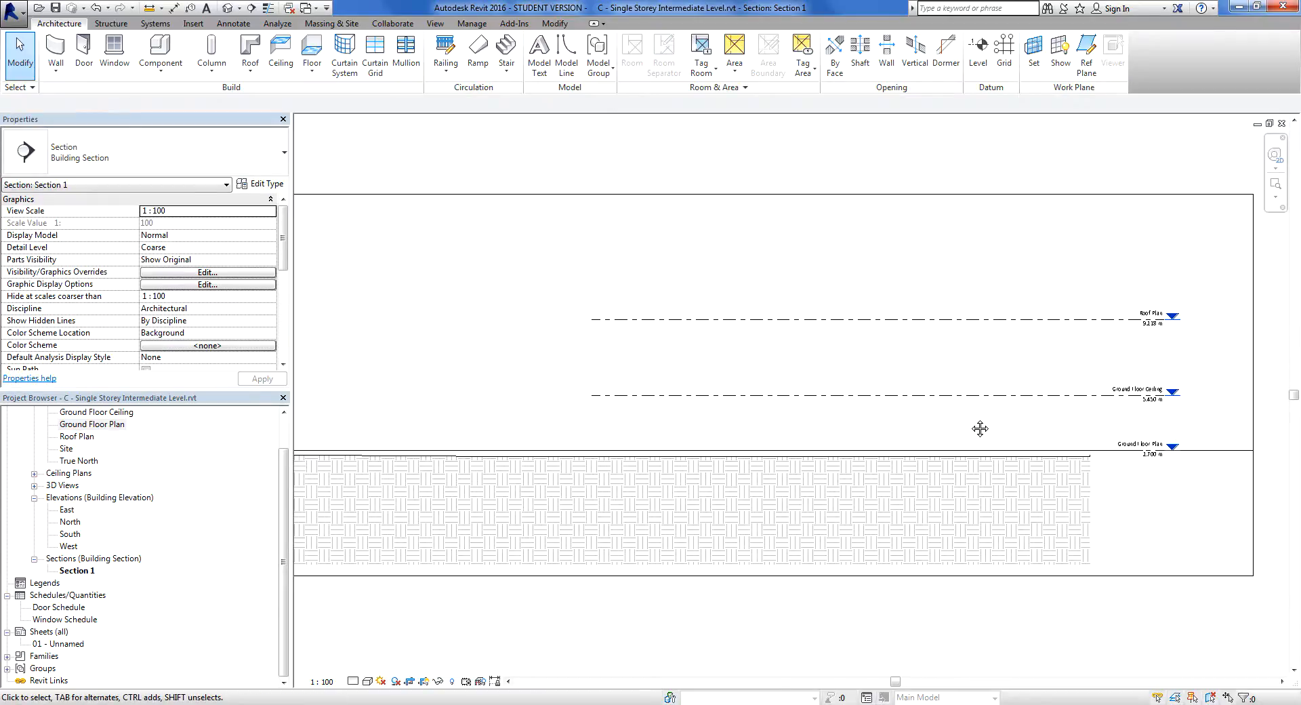
scroll(1051, 437, "up", 1)
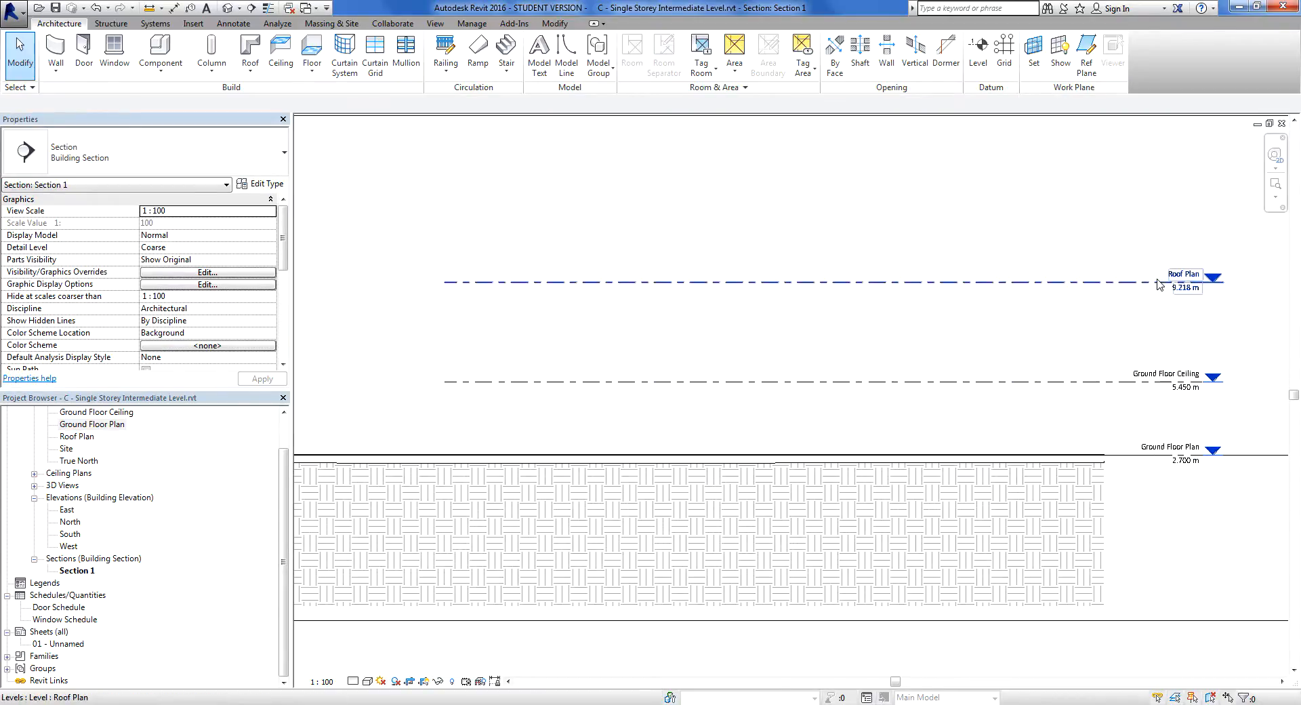
middle_click_drag(793, 425, 842, 415)
scroll(845, 403, "down", 1)
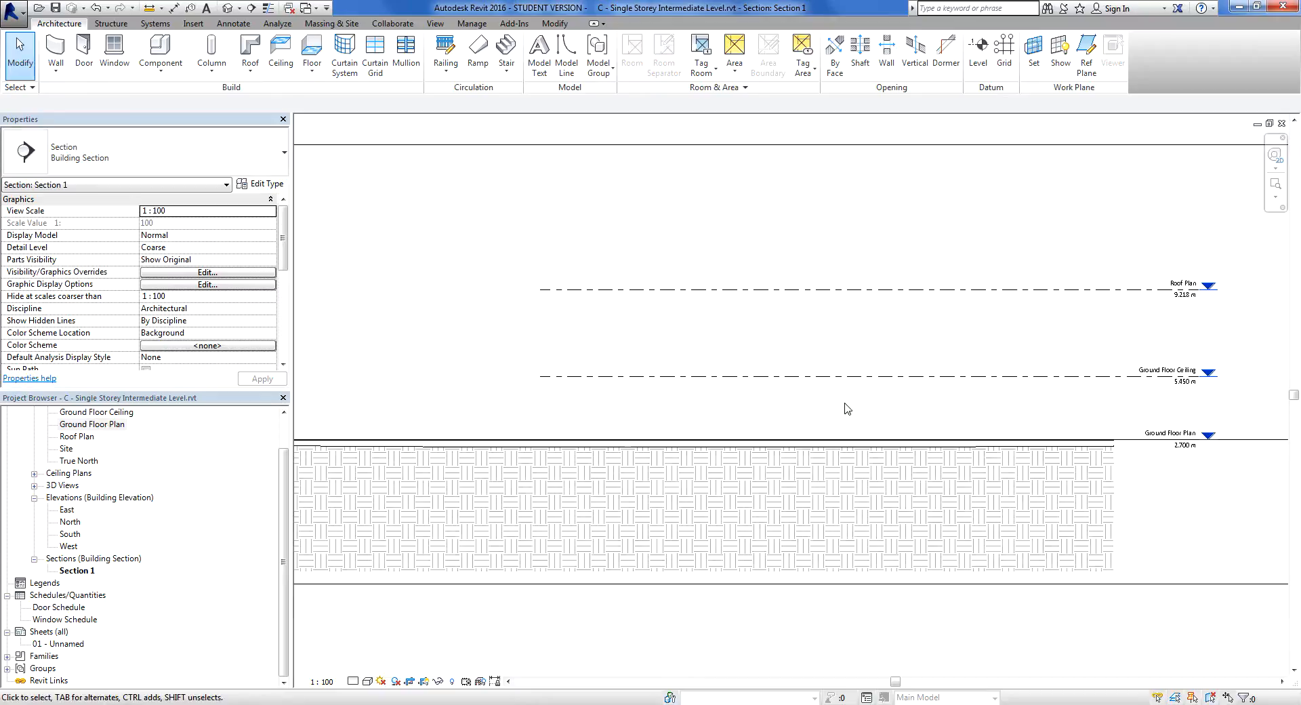
double_click(82, 425)
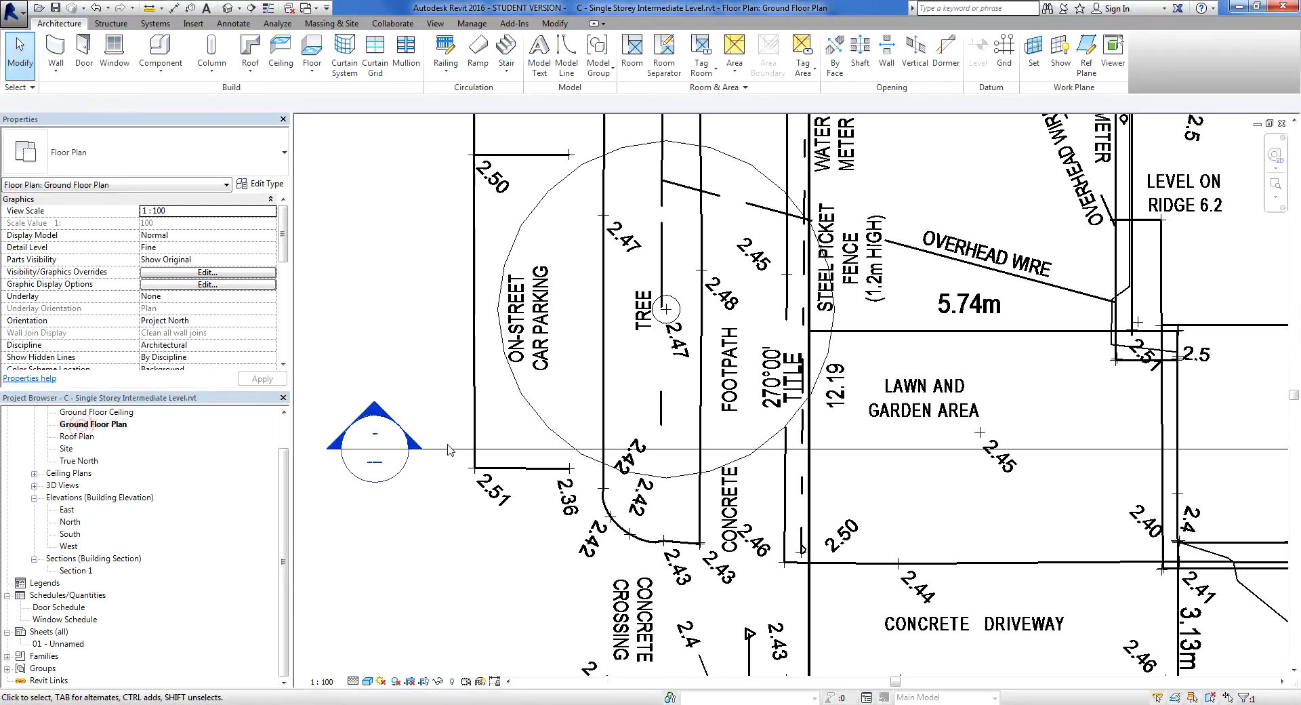
scroll(665, 468, "down", 3)
scroll(770, 508, "up", 1)
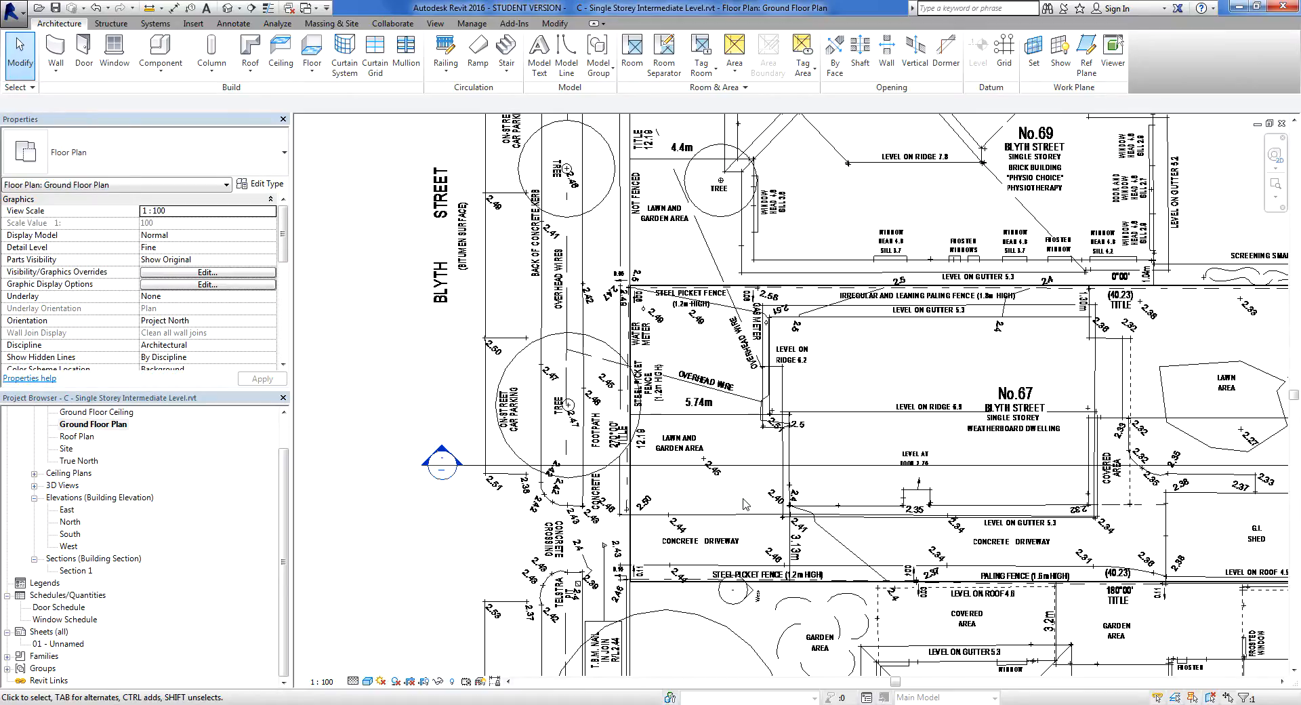
scroll(744, 505, "down", 1)
middle_click_drag(740, 503, 677, 496)
scroll(707, 501, "down", 1)
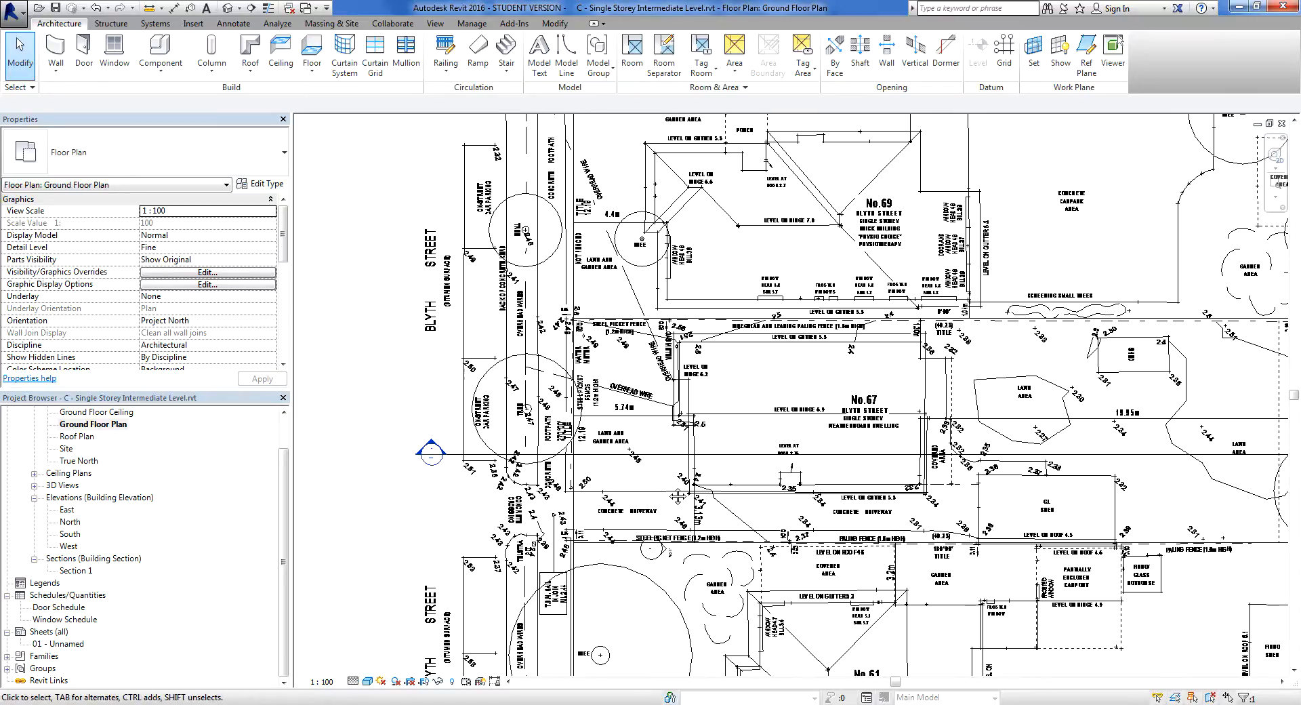